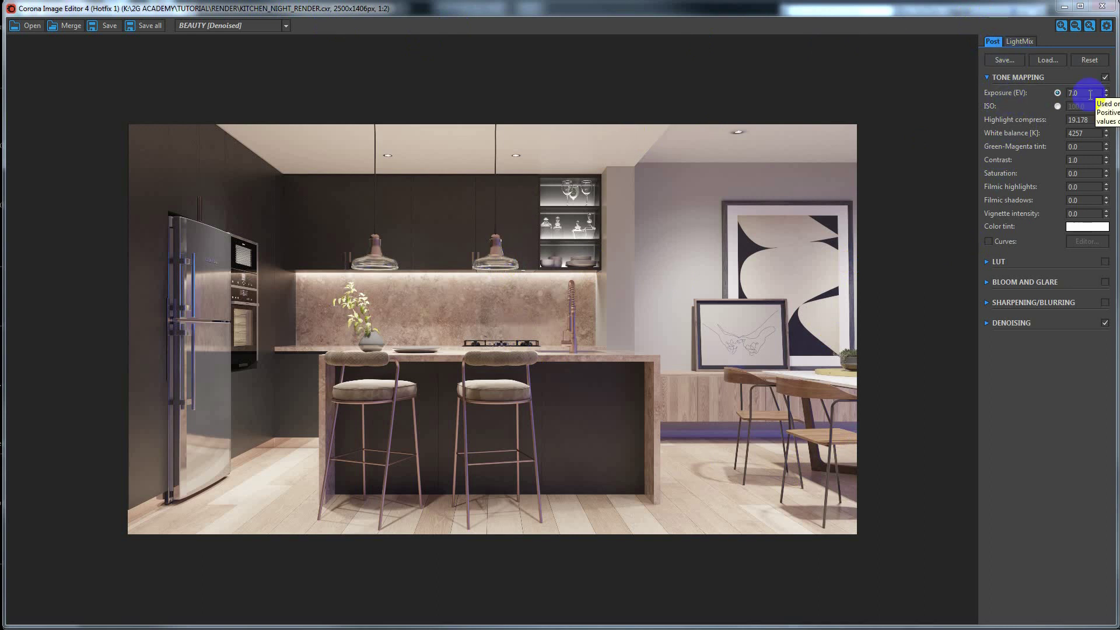
# Lower the exposure, then switch to ISO and try values of 3200 and 6400.
pyautogui.moveTo(1106, 93)
pyautogui.mouseDown()
pyautogui.moveTo(1106, 137)
pyautogui.moveTo(1096, 88)
pyautogui.mouseUp()
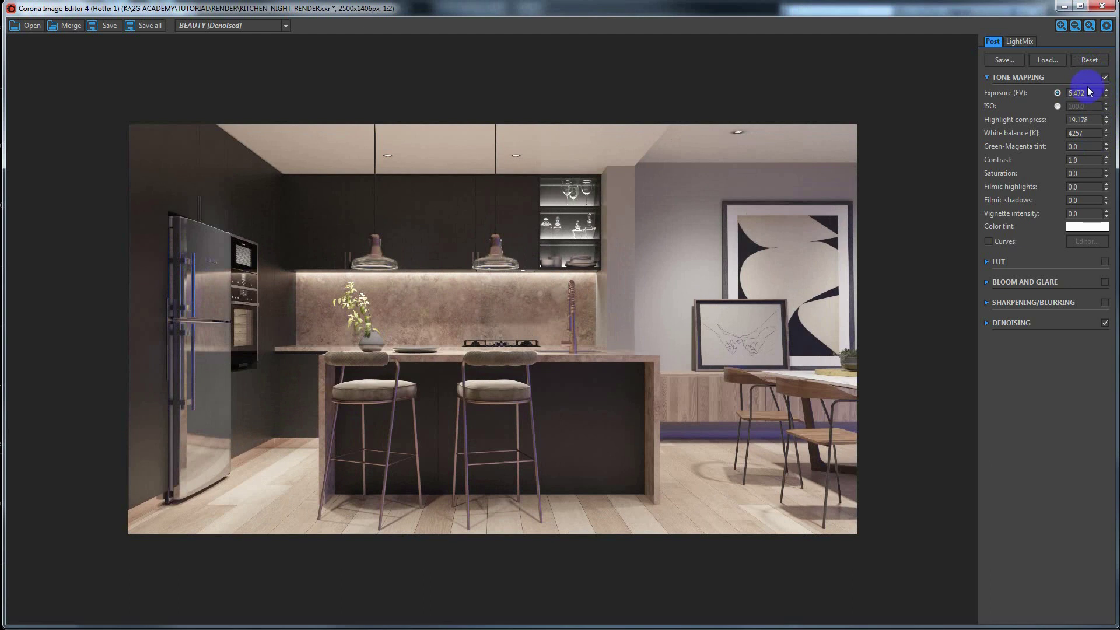
pyautogui.doubleClick(1084, 91)
pyautogui.click(1058, 107)
pyautogui.doubleClick(1083, 106)
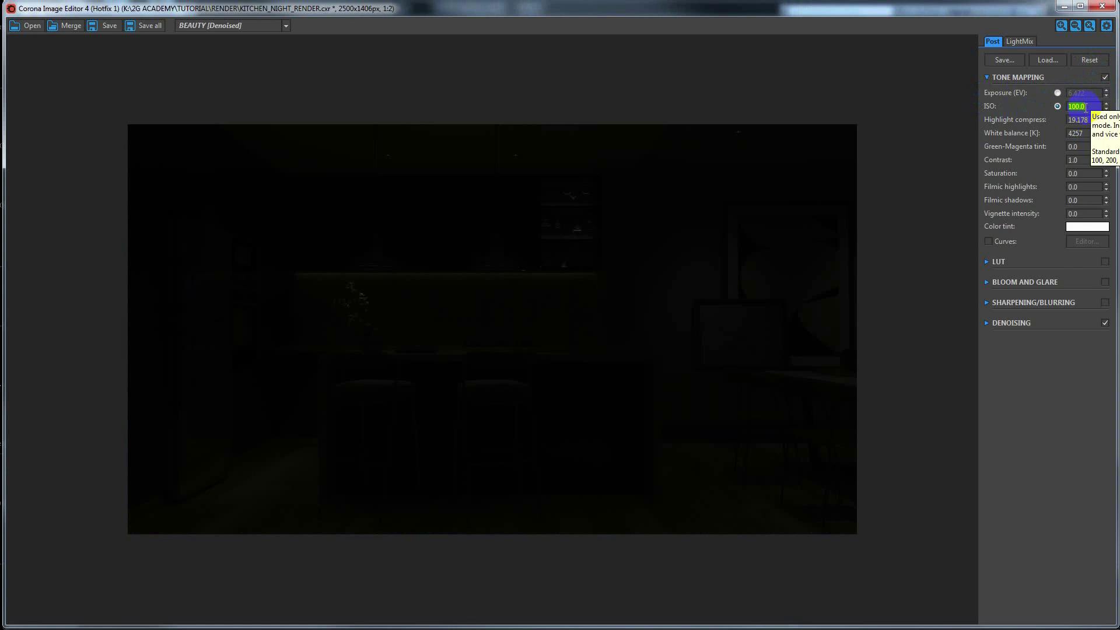
pyautogui.write('3200')
pyautogui.press('Return')
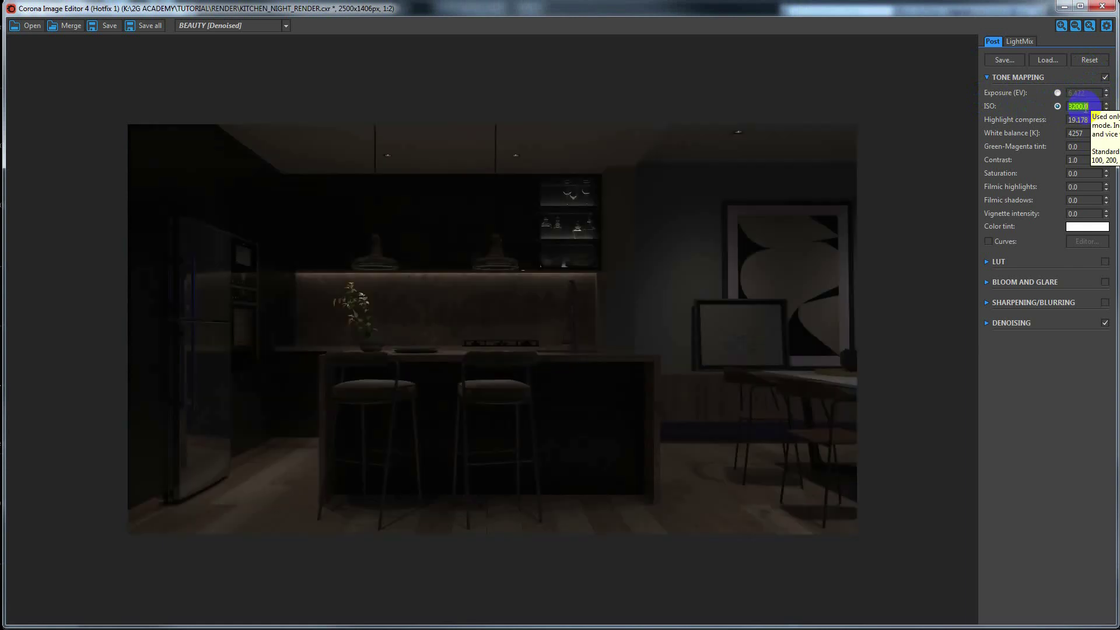
pyautogui.write('640')
pyautogui.write('0')
pyautogui.press('Return')
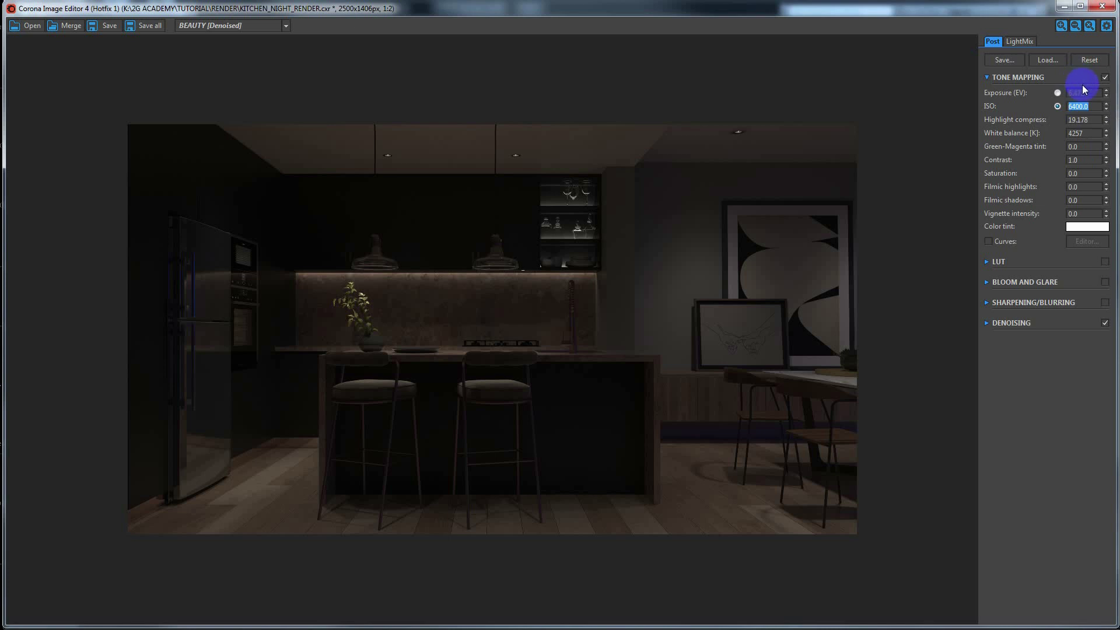
# Reset ISO to 100 and set the exposure back to 7.0.
pyautogui.moveTo(1106, 106)
pyautogui.mouseDown()
pyautogui.moveTo(1089, 38)
pyautogui.moveTo(1086, 427)
pyautogui.moveTo(1063, 24)
pyautogui.mouseUp()
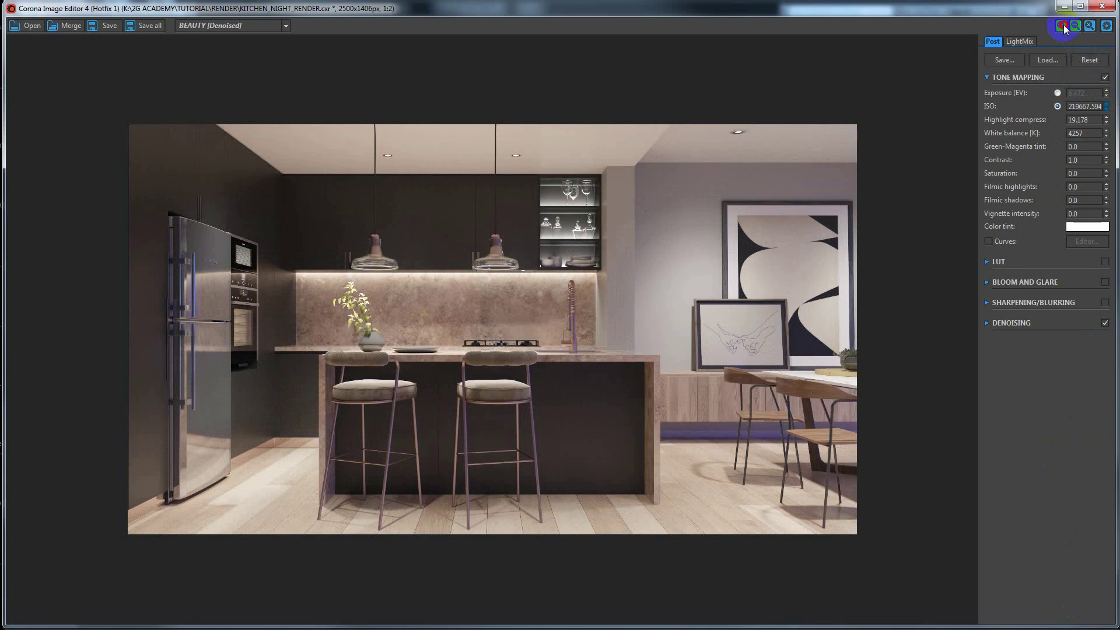
pyautogui.doubleClick(1070, 111)
pyautogui.write('100')
pyautogui.press('Return')
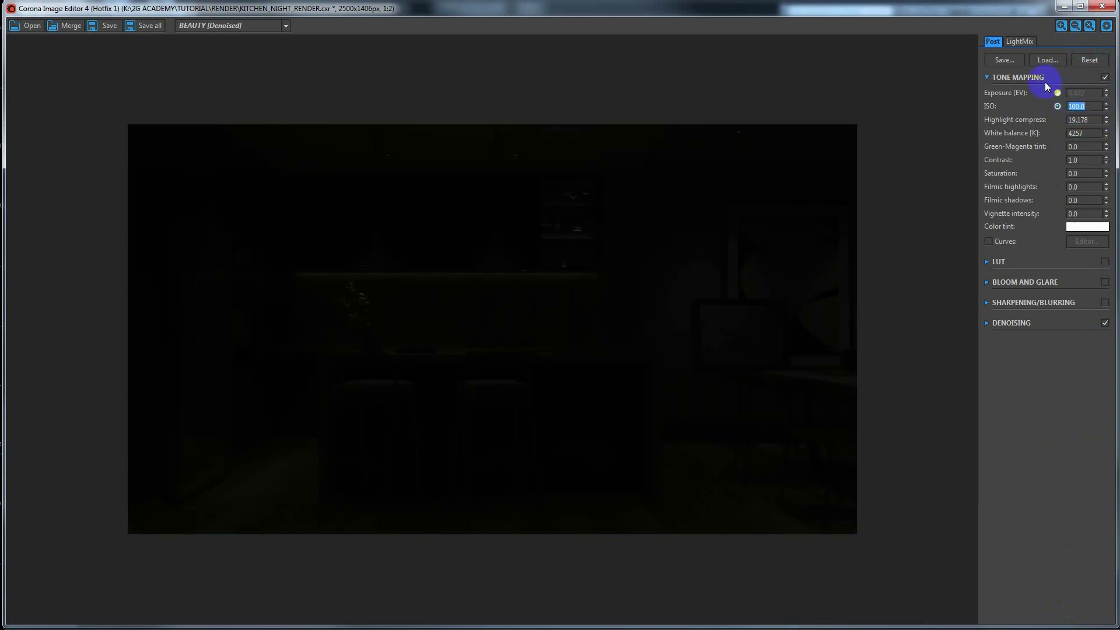
pyautogui.click(1059, 93)
pyautogui.write('7')
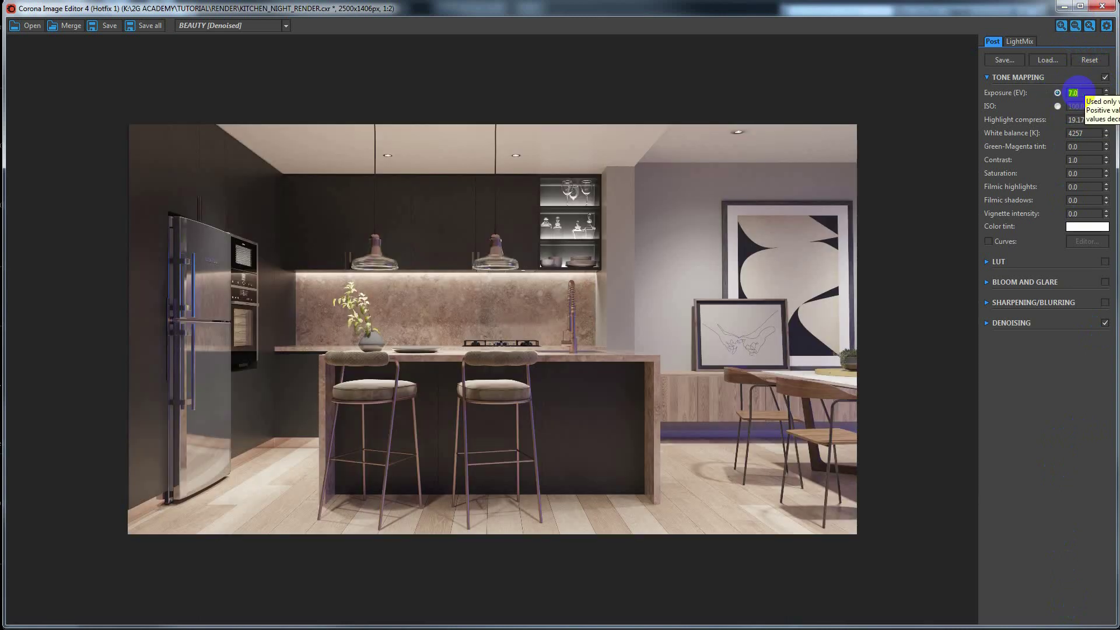
pyautogui.press('Return')
# Set highlight compression to 15.0 after testing lower and higher values.
pyautogui.moveTo(1107, 121); pyautogui.dragTo(1106, 131)
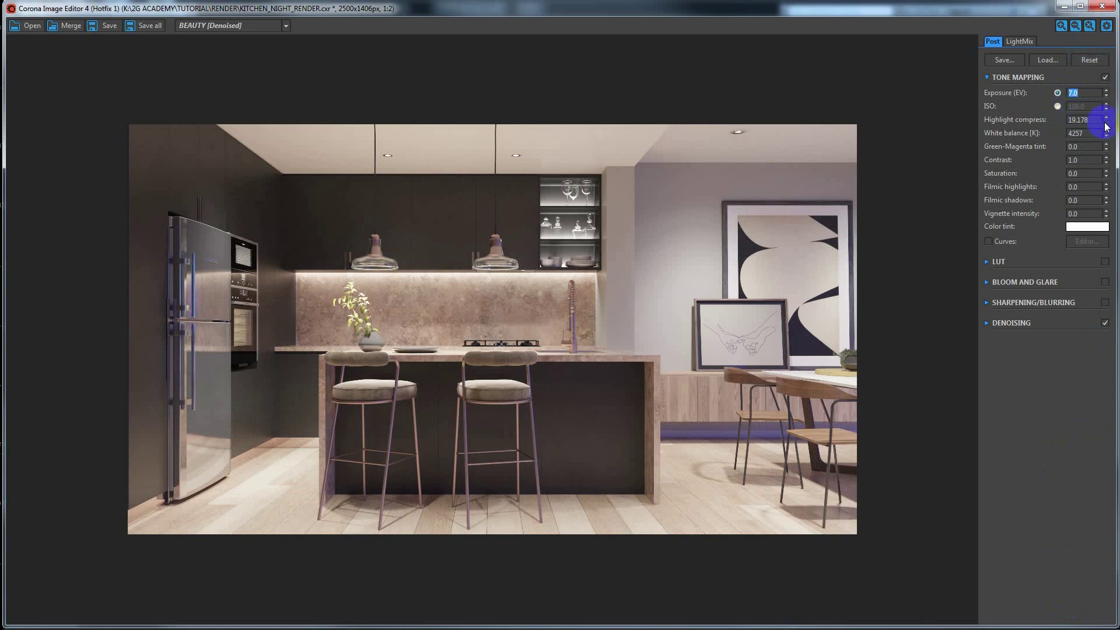
pyautogui.moveTo(1095, 327)
pyautogui.mouseDown()
pyautogui.moveTo(1080, 455)
pyautogui.moveTo(1070, 245)
pyautogui.moveTo(1070, 181)
pyautogui.moveTo(1070, 265)
pyautogui.moveTo(1080, 137)
pyautogui.moveTo(1093, 266)
pyautogui.moveTo(1073, 370)
pyautogui.moveTo(1073, 164)
pyautogui.mouseUp()
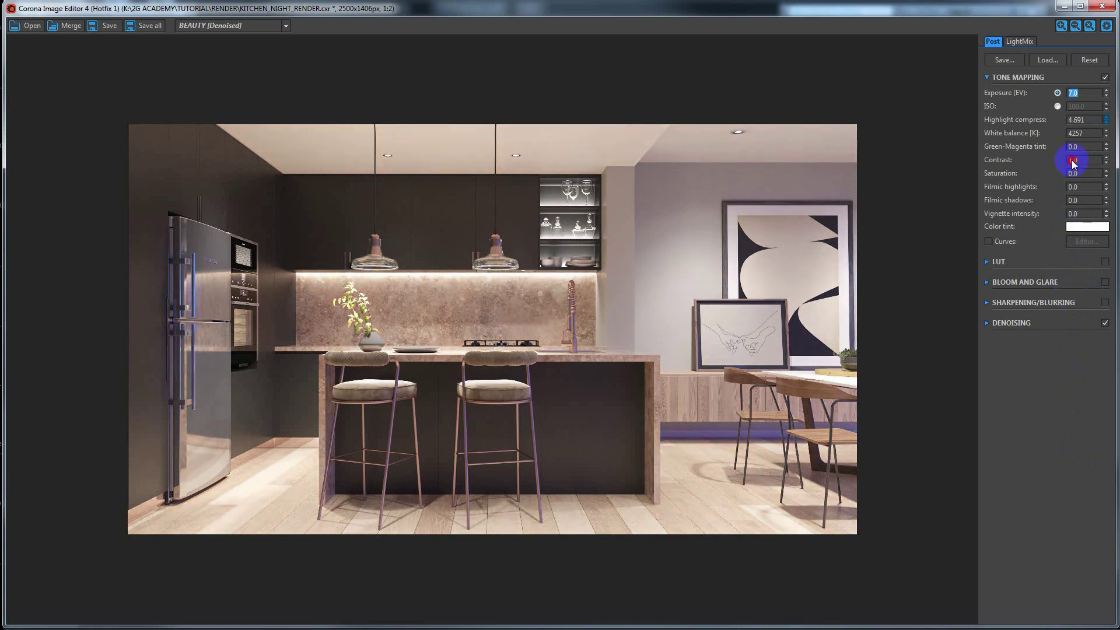
pyautogui.moveTo(1073, 164); pyautogui.dragTo(1072, 124)
pyautogui.doubleClick(1078, 120)
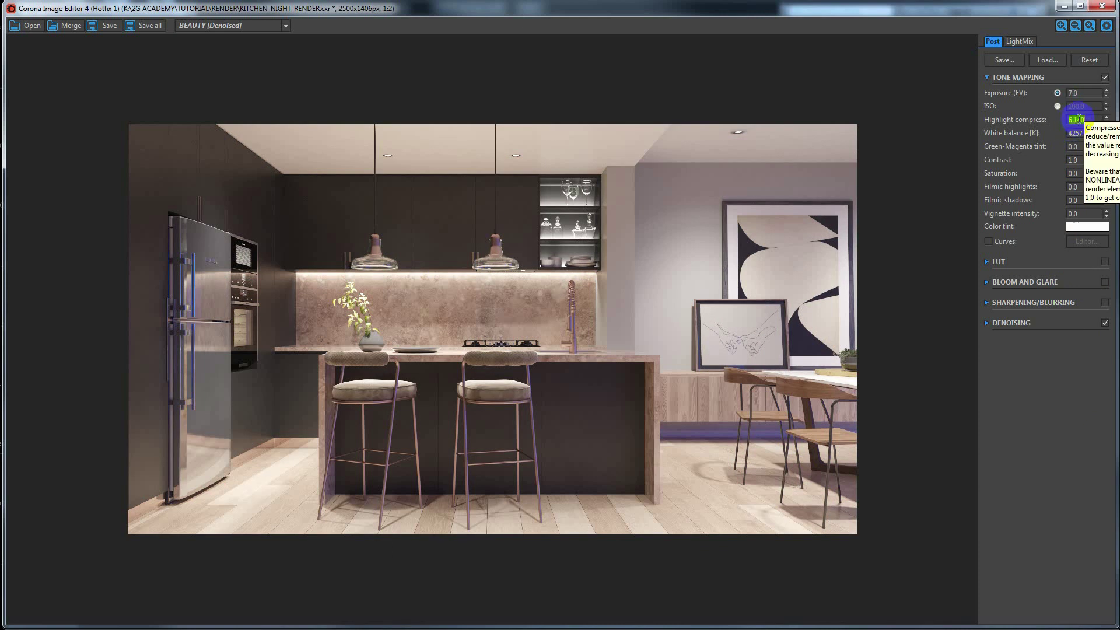
pyautogui.write('15')
pyautogui.press('Return')
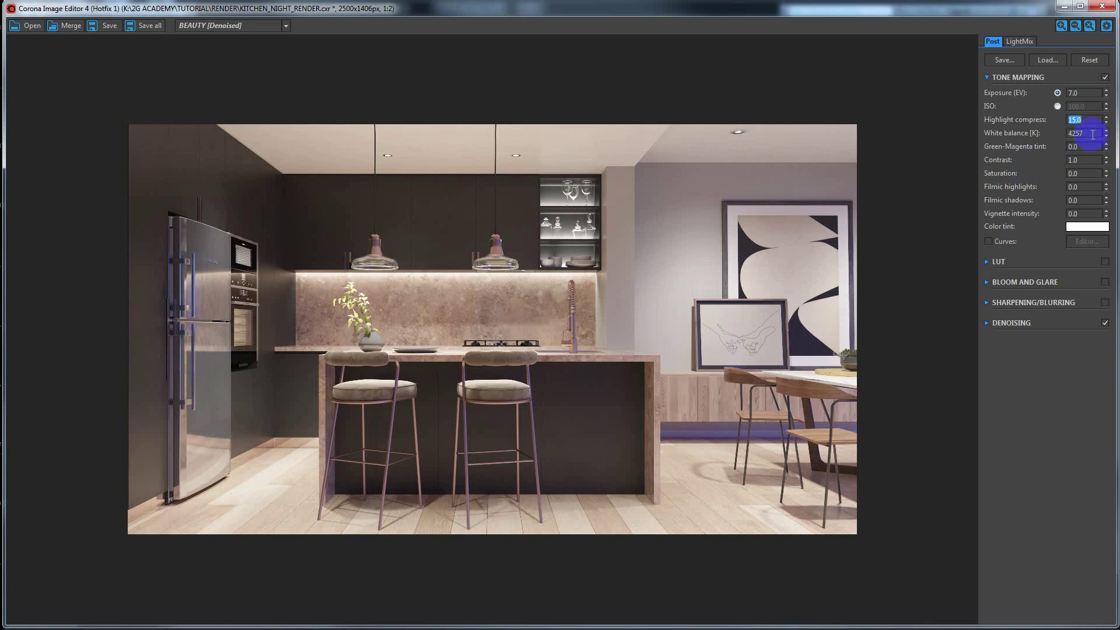
# Set the white balance to 6000 K.
pyautogui.doubleClick(1089, 133)
pyautogui.write('6000')
pyautogui.press('Return')
# Lower the white balance toward 4700 K, entering 47 in the field.
pyautogui.moveTo(1107, 139)
pyautogui.mouseDown()
pyautogui.moveTo(1091, 629)
pyautogui.moveTo(1062, 120)
pyautogui.moveTo(1062, 139)
pyautogui.mouseUp()
pyautogui.doubleClick(1085, 132)
pyautogui.write('47')
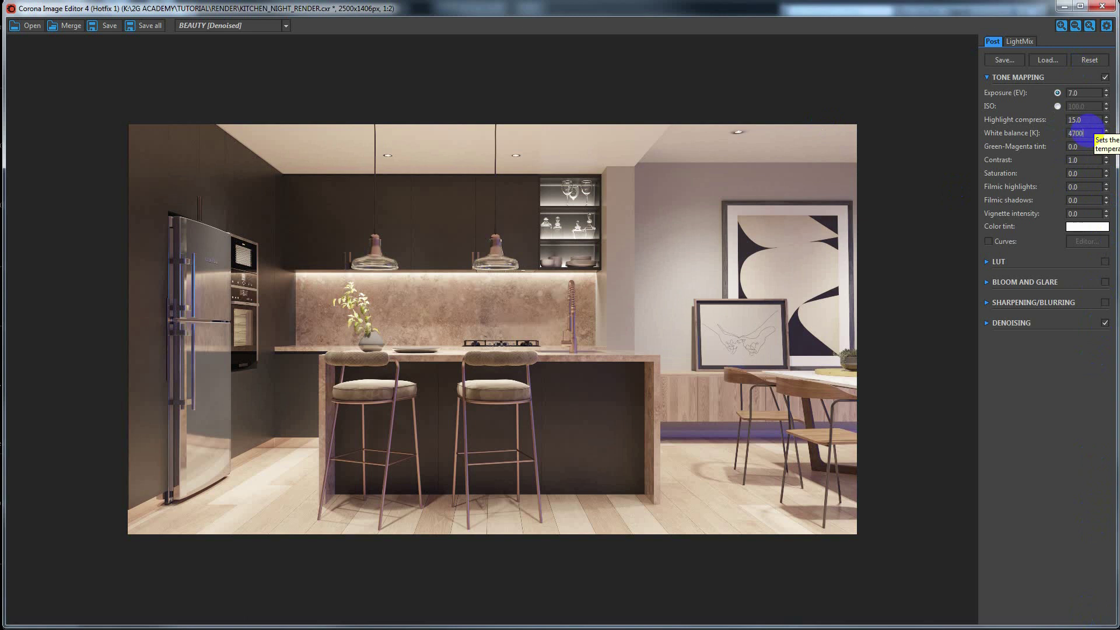
pyautogui.doubleClick(1076, 138)
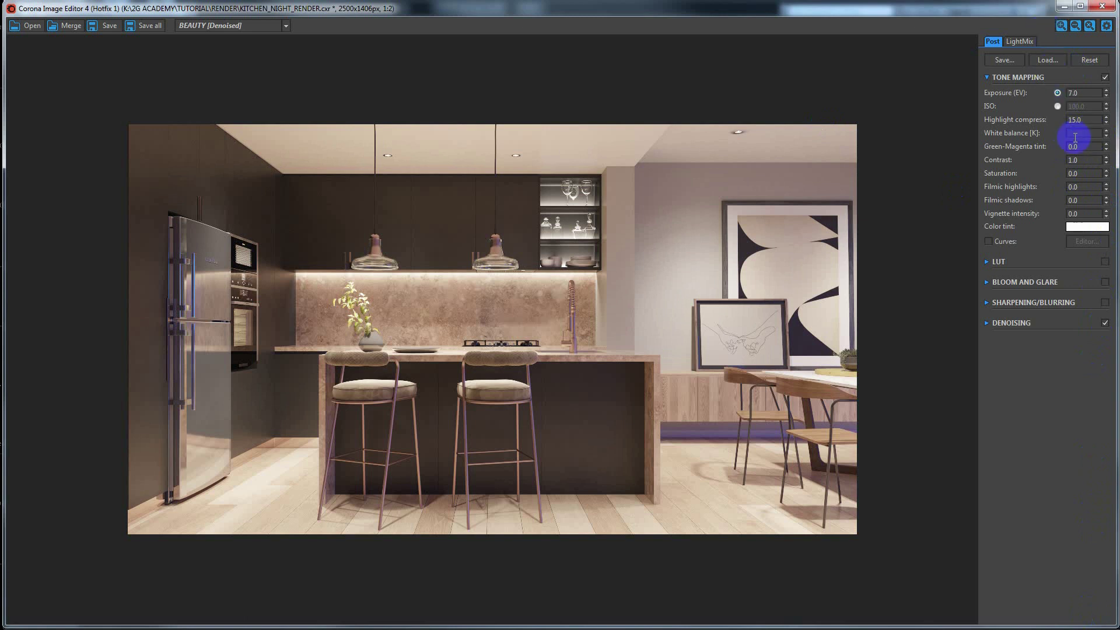
# Try several green-magenta tint values, then select the tint field to reset it.
pyautogui.moveTo(1107, 147)
pyautogui.mouseDown()
pyautogui.moveTo(1107, 99)
pyautogui.moveTo(1103, 198)
pyautogui.moveTo(1103, 156)
pyautogui.moveTo(1103, 165)
pyautogui.mouseUp()
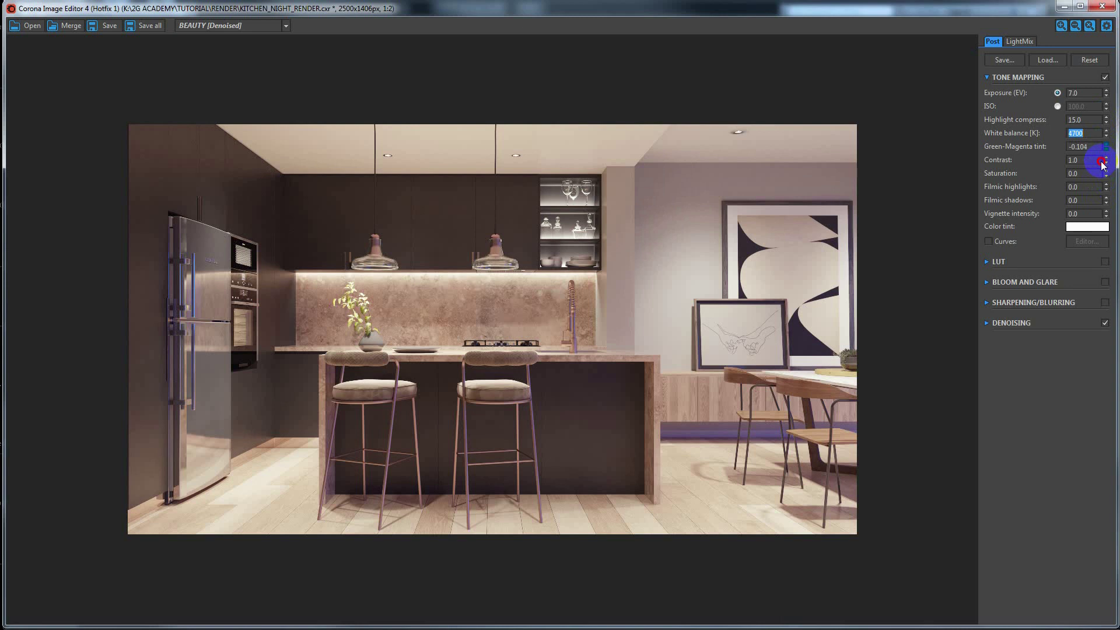
pyautogui.moveTo(1102, 165); pyautogui.dragTo(1098, 164)
pyautogui.moveTo(1098, 164)
pyautogui.mouseDown()
pyautogui.moveTo(1101, 118)
pyautogui.moveTo(1110, 162)
pyautogui.moveTo(1096, 75)
pyautogui.mouseUp()
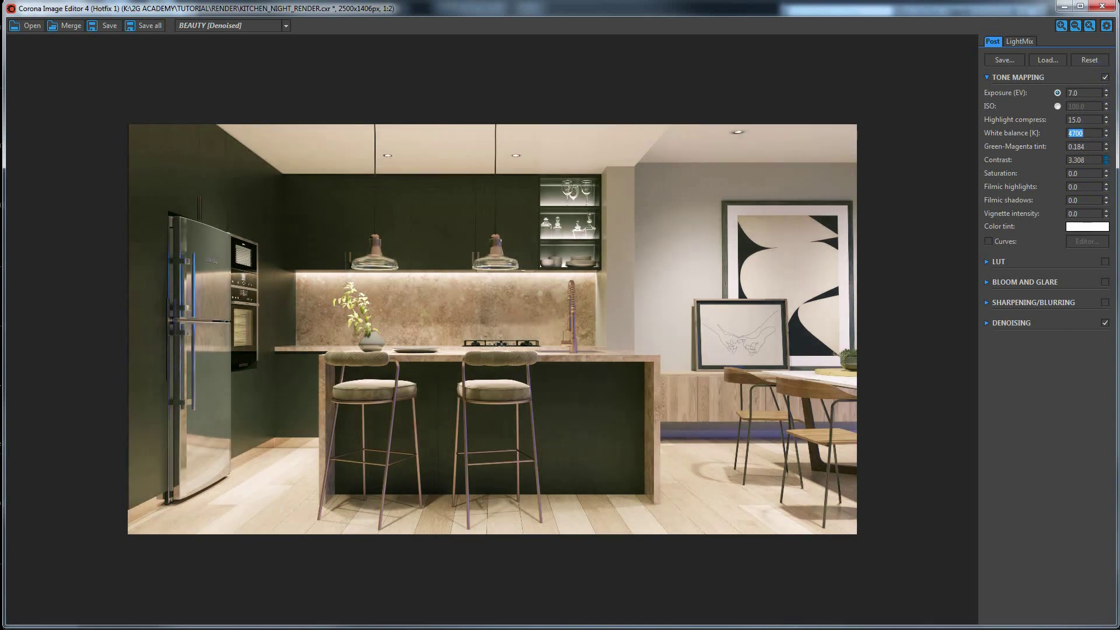
pyautogui.moveTo(1106, 146); pyautogui.dragTo(1107, 170)
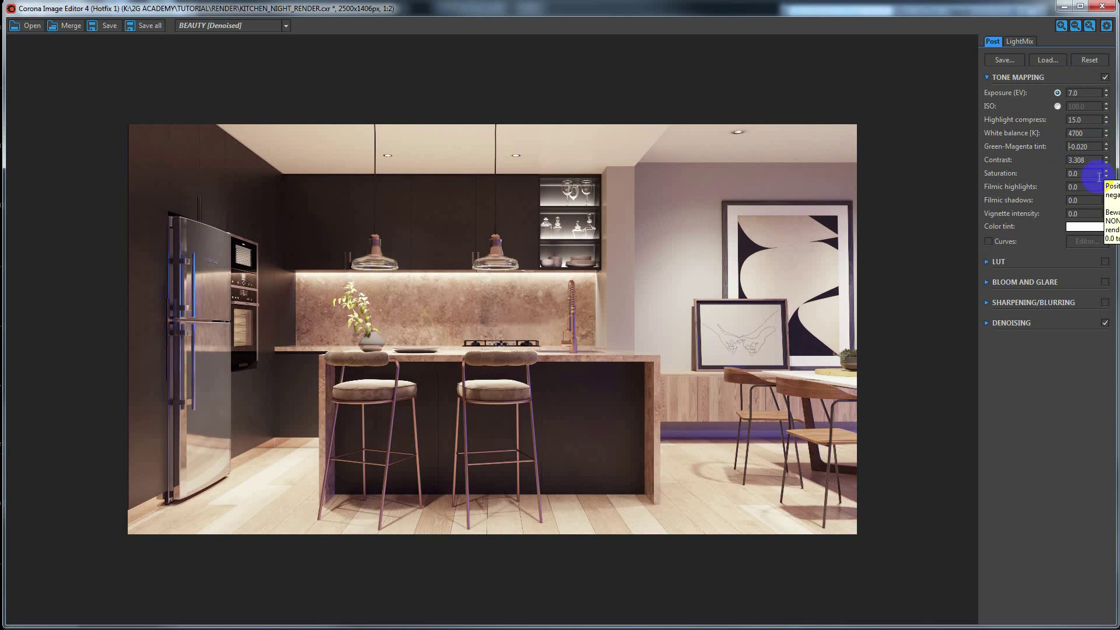
pyautogui.click(1093, 146)
pyautogui.write('0')
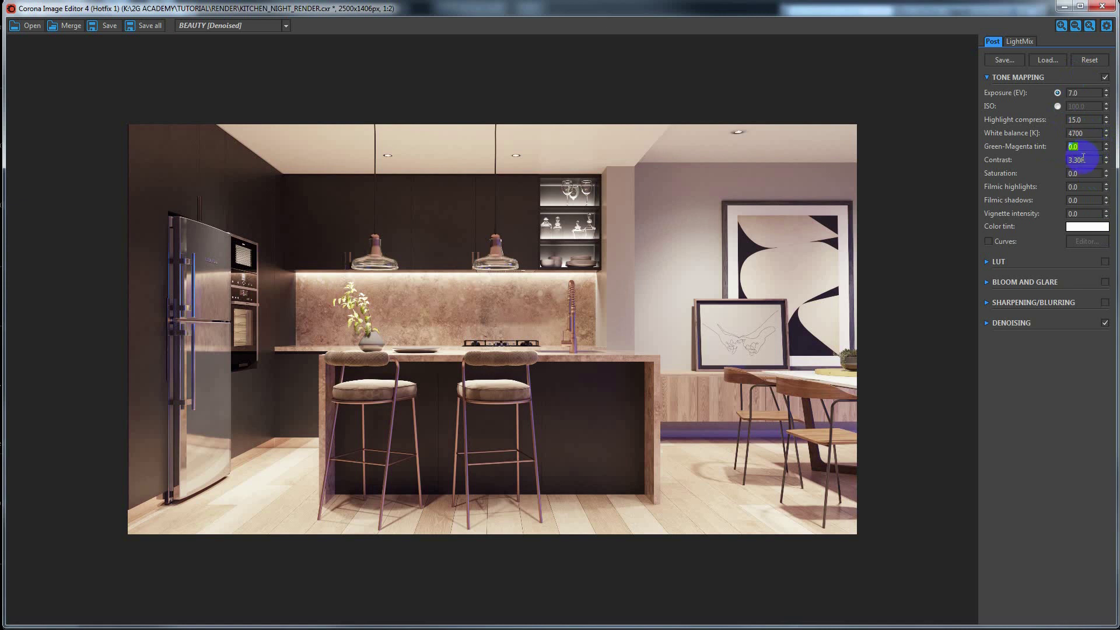
# Set contrast to 1.0, compare values near 2 and near 0, then reset it to 1.0.
pyautogui.write('1')
pyautogui.press('Return')
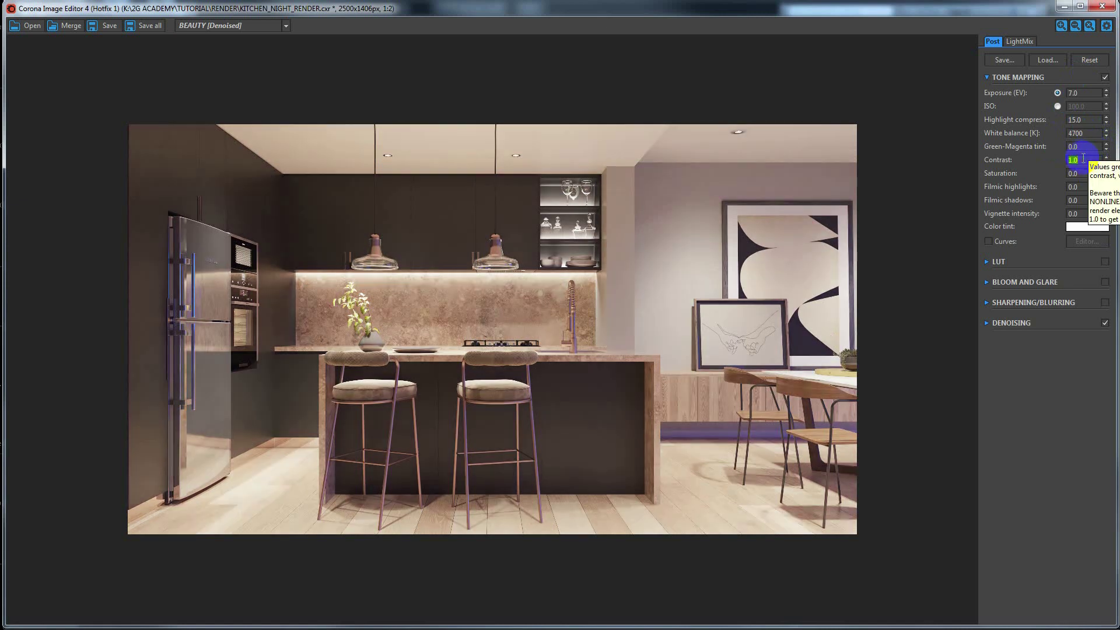
pyautogui.moveTo(1106, 158); pyautogui.dragTo(1092, 7)
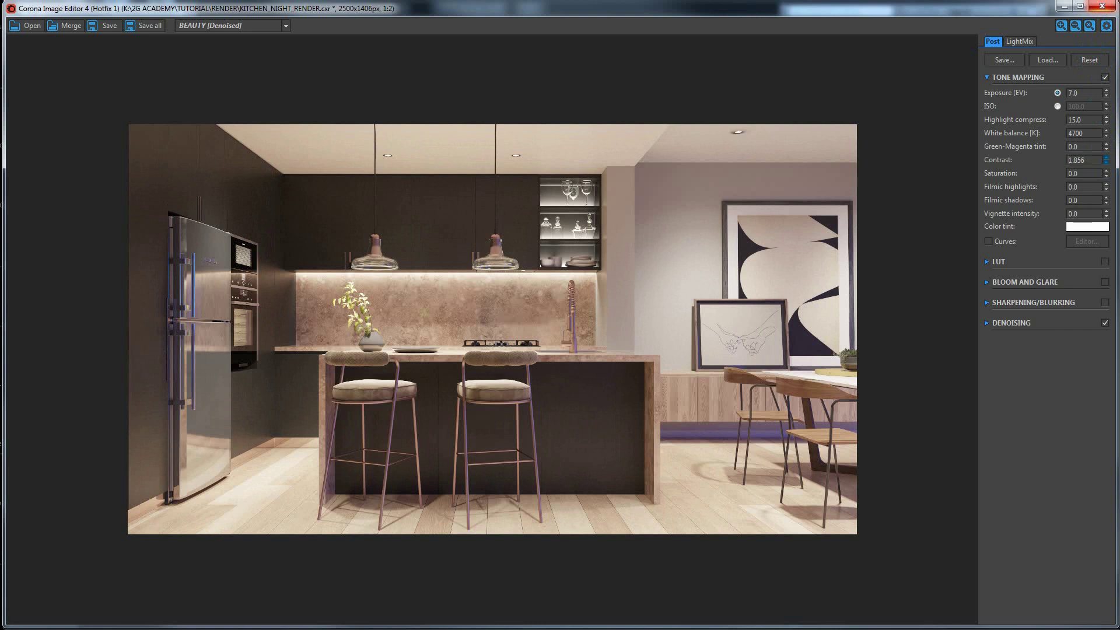
pyautogui.moveTo(1092, 7); pyautogui.dragTo(1086, 143)
pyautogui.doubleClick(1086, 160)
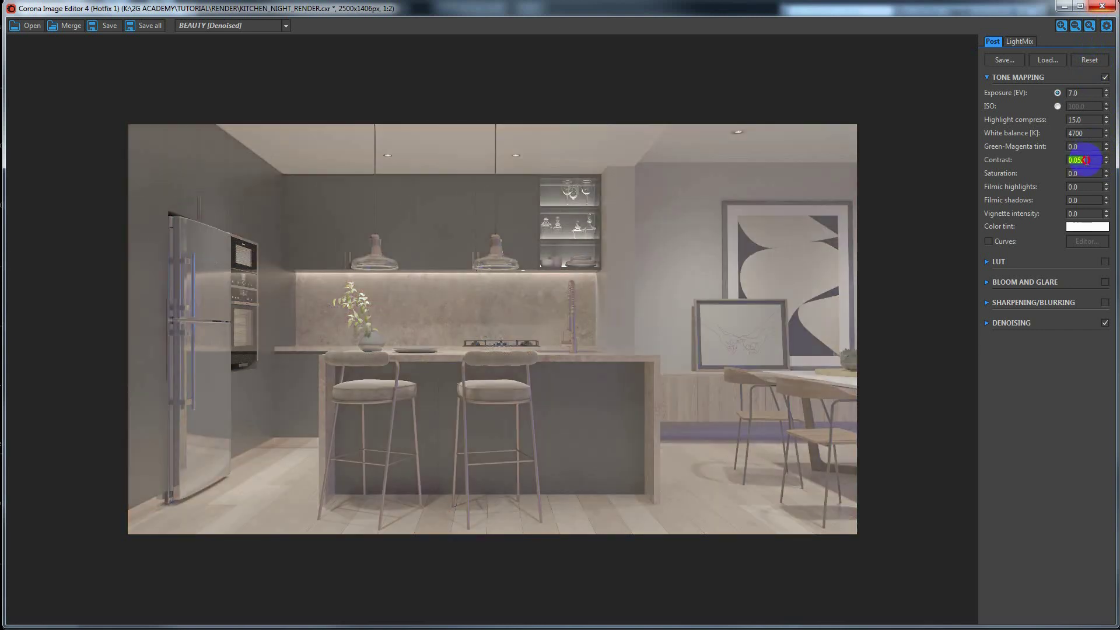
pyautogui.write('1')
pyautogui.press('Return')
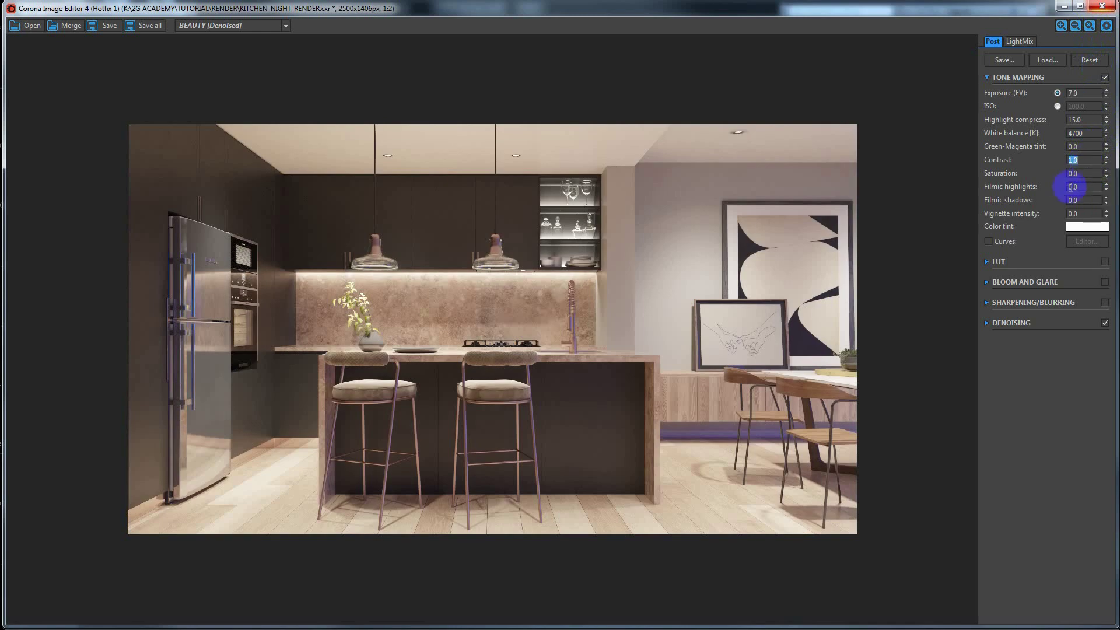
pyautogui.moveTo(1108, 172)
pyautogui.mouseDown()
pyautogui.moveTo(1099, 146)
pyautogui.moveTo(1101, 190)
pyautogui.mouseUp()
pyautogui.doubleClick(1090, 133)
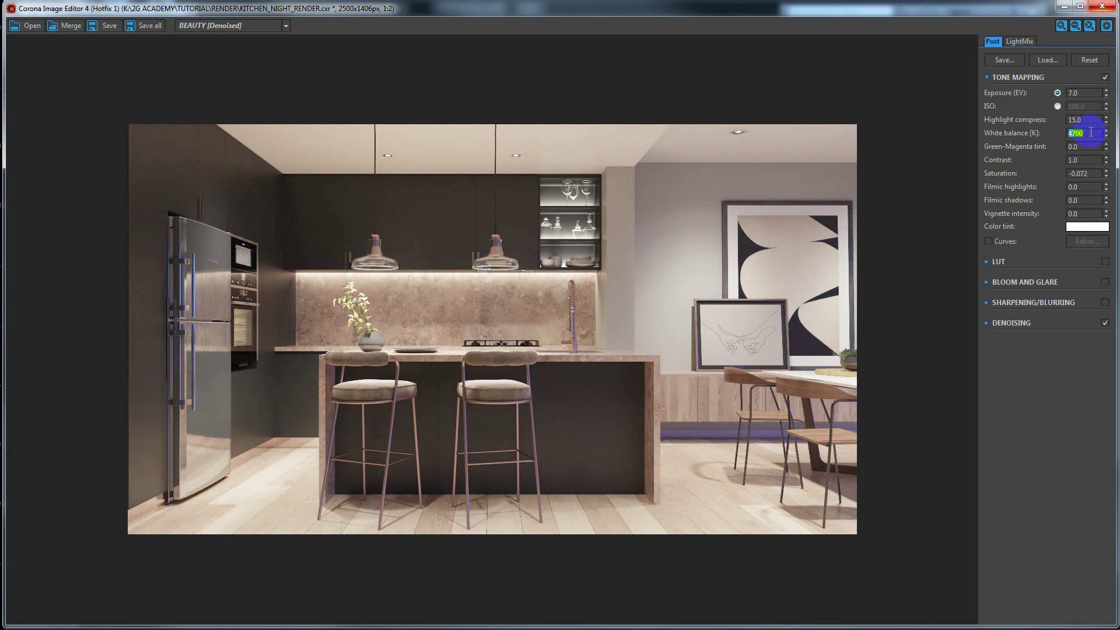
pyautogui.write('6000')
pyautogui.press('Return')
pyautogui.moveTo(1106, 175)
pyautogui.mouseDown()
pyautogui.moveTo(1108, 196)
pyautogui.moveTo(1109, 175)
pyautogui.moveTo(1109, 185)
pyautogui.mouseUp()
pyautogui.click(1081, 174)
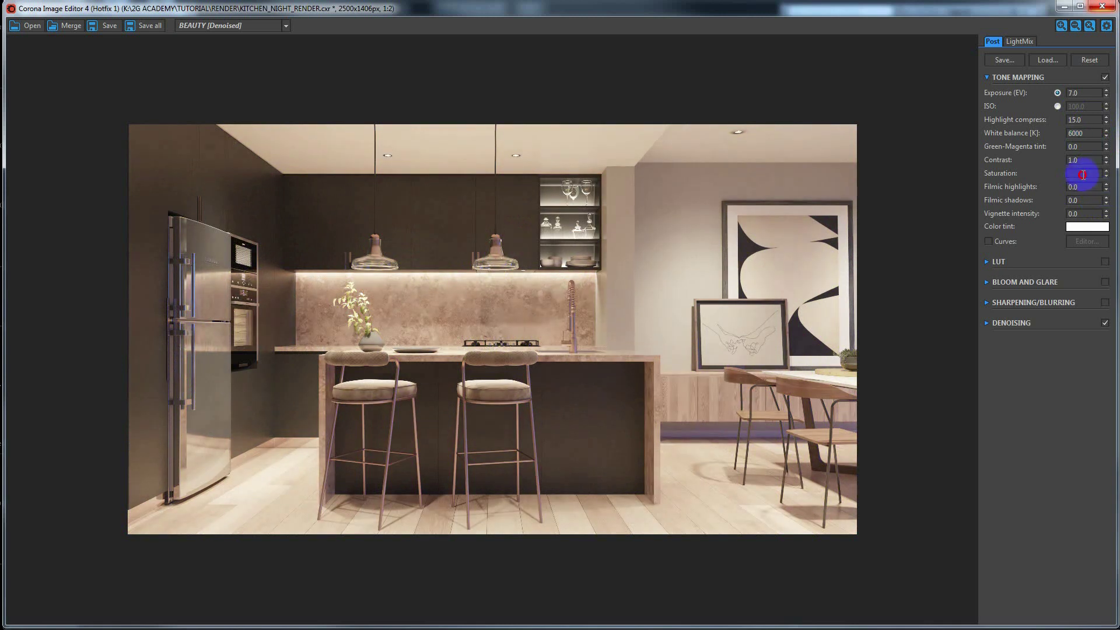
pyautogui.write('0')
pyautogui.click(1076, 133)
pyautogui.write('4700')
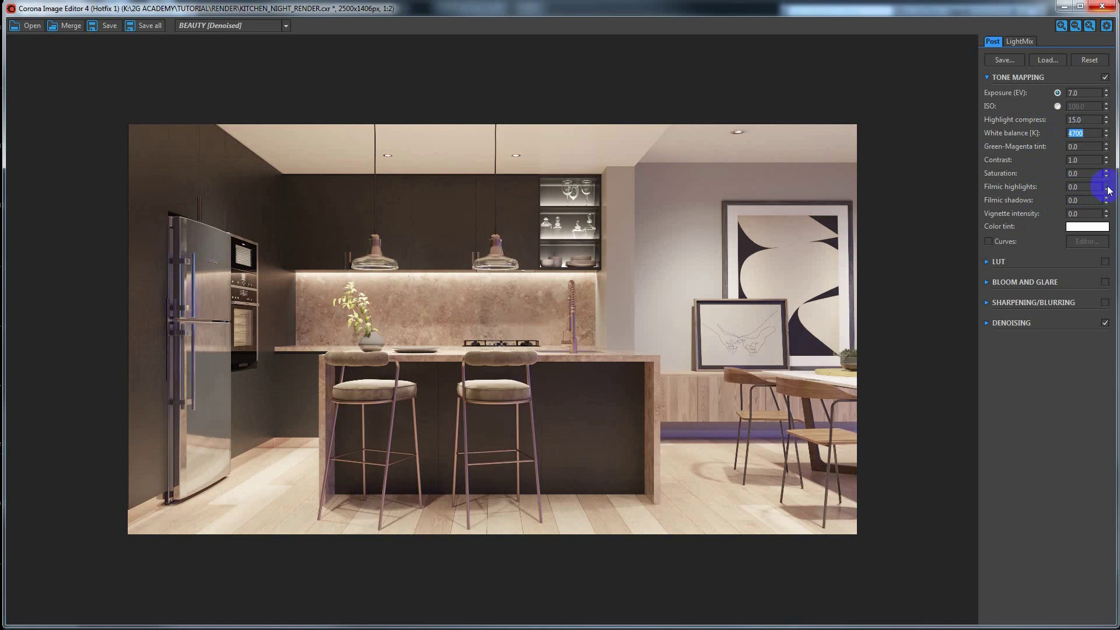
# Test filmic highlights up to about 0.86, then reset it to 0.0.
pyautogui.moveTo(1108, 189)
pyautogui.mouseDown()
pyautogui.moveTo(1096, 54)
pyautogui.moveTo(1069, 285)
pyautogui.mouseUp()
pyautogui.moveTo(1070, 285); pyautogui.dragTo(1076, 73)
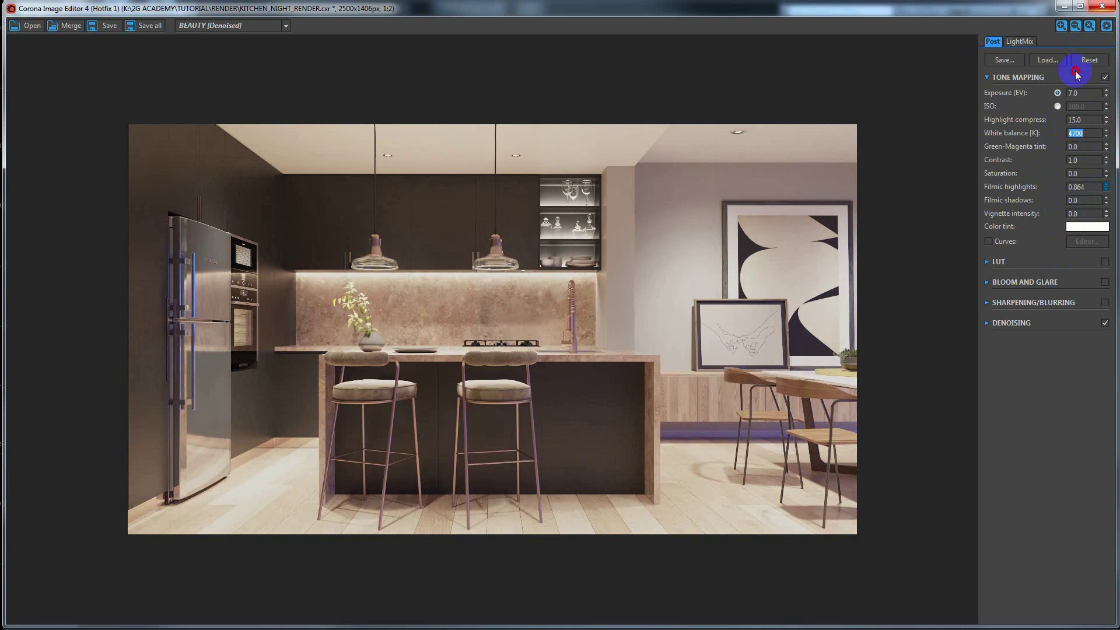
pyautogui.moveTo(1077, 73); pyautogui.dragTo(1050, 61)
pyautogui.moveTo(1086, 186); pyautogui.dragTo(1033, 193)
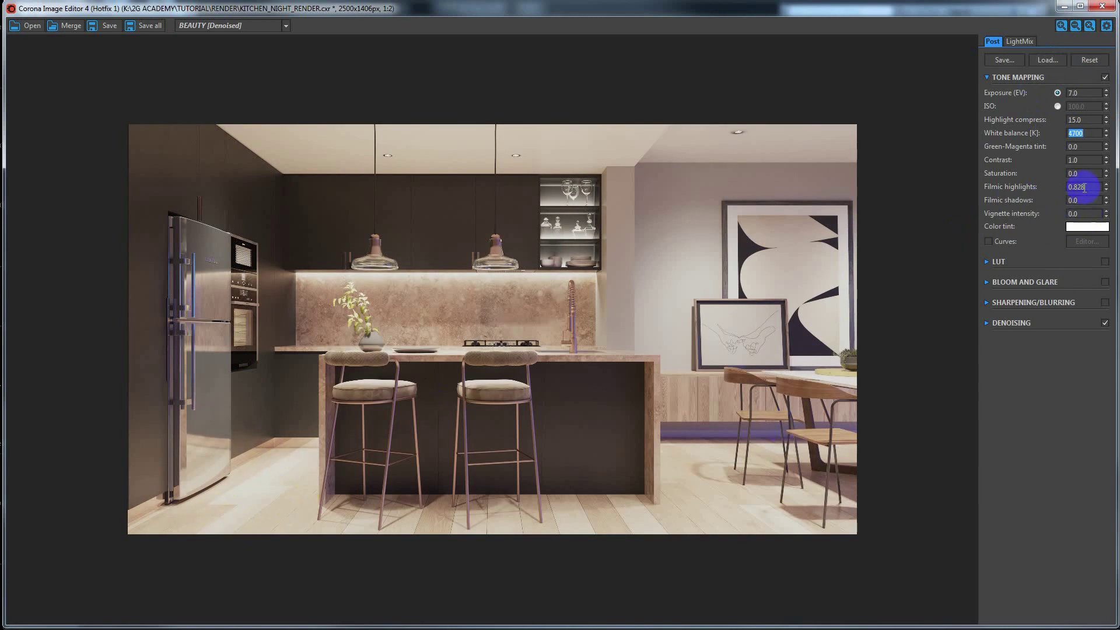
pyautogui.write('0')
pyautogui.press('Return')
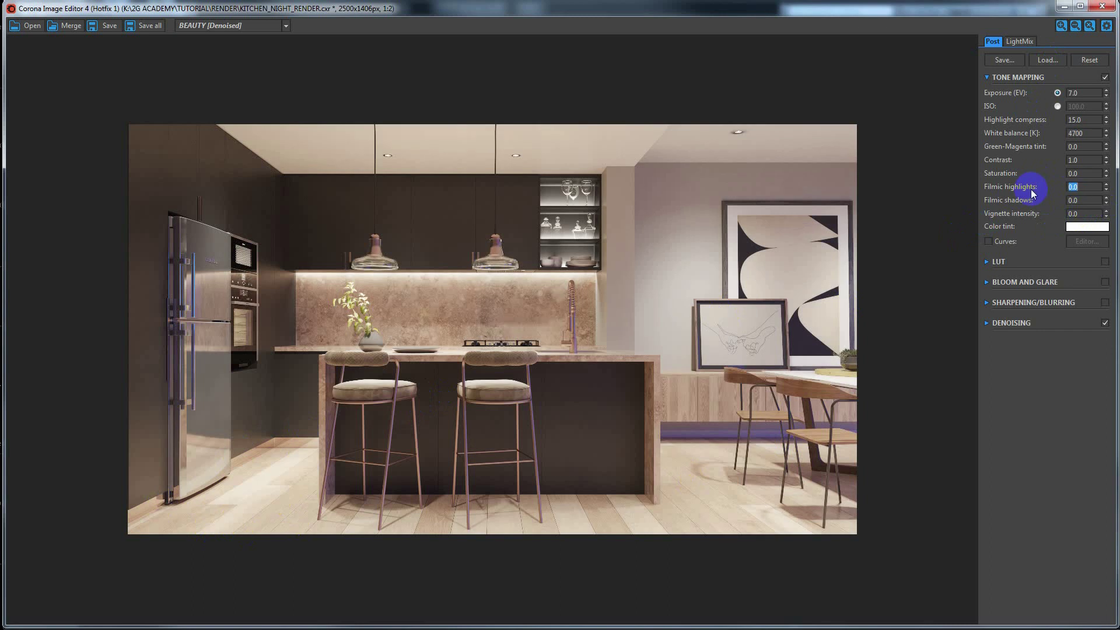
# Try filmic highlights at 1.0, return it to 0, and raise filmic shadows to about 0.85.
pyautogui.write('1')
pyautogui.press('Return')
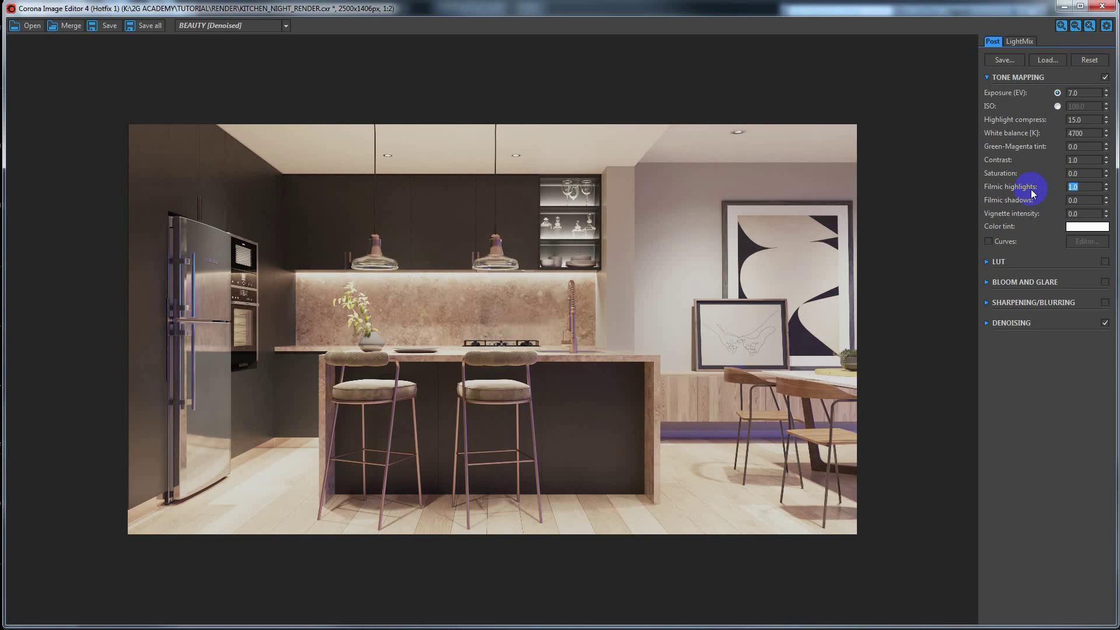
pyautogui.write('0')
pyautogui.press('Return')
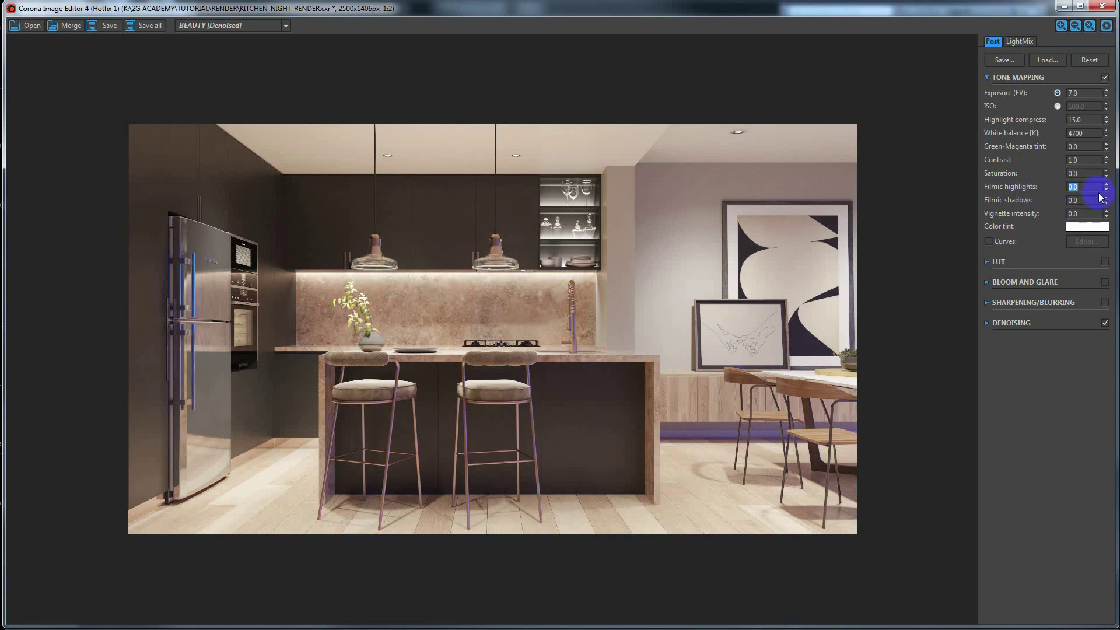
pyautogui.moveTo(1108, 201)
pyautogui.mouseDown()
pyautogui.moveTo(1088, 103)
pyautogui.moveTo(1058, 99)
pyautogui.moveTo(1053, 51)
pyautogui.mouseUp()
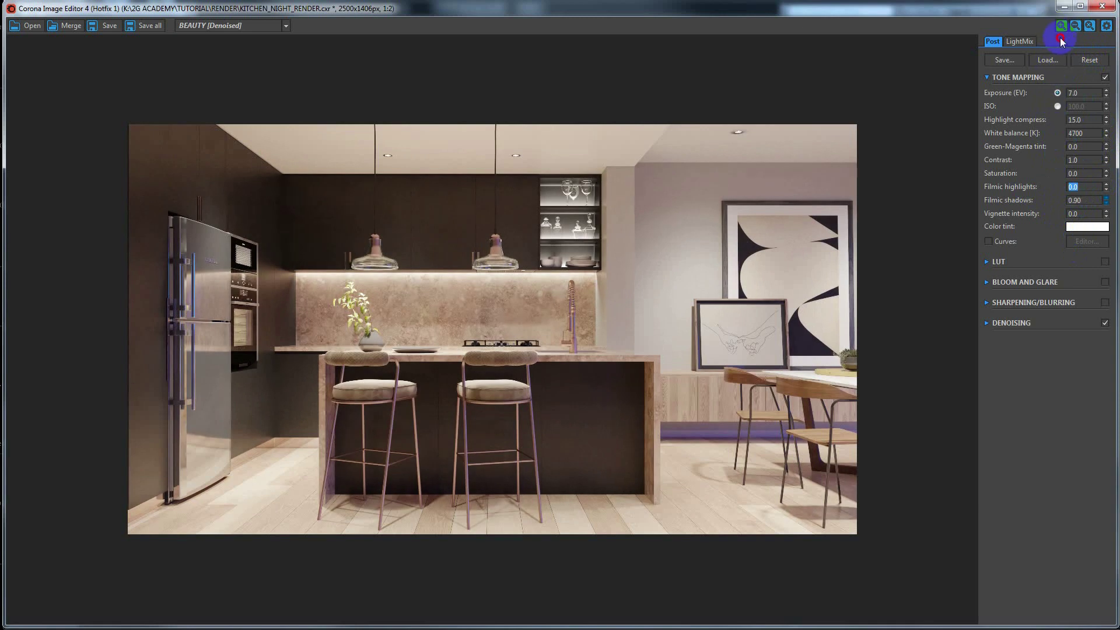
# Trial filmic shadows at 1.0, reset it to 0, and raise vignette intensity to 0.716.
pyautogui.moveTo(1054, 51)
pyautogui.mouseDown()
pyautogui.moveTo(1067, 3)
pyautogui.moveTo(1071, 228)
pyautogui.moveTo(1083, 63)
pyautogui.mouseUp()
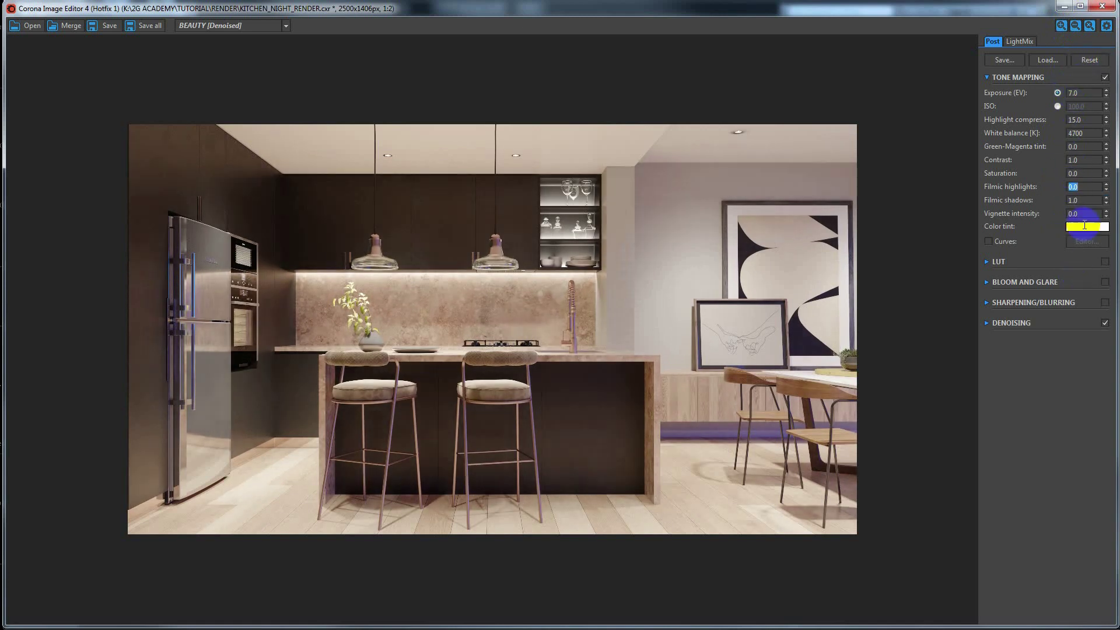
pyautogui.click(1085, 201)
pyautogui.write('0')
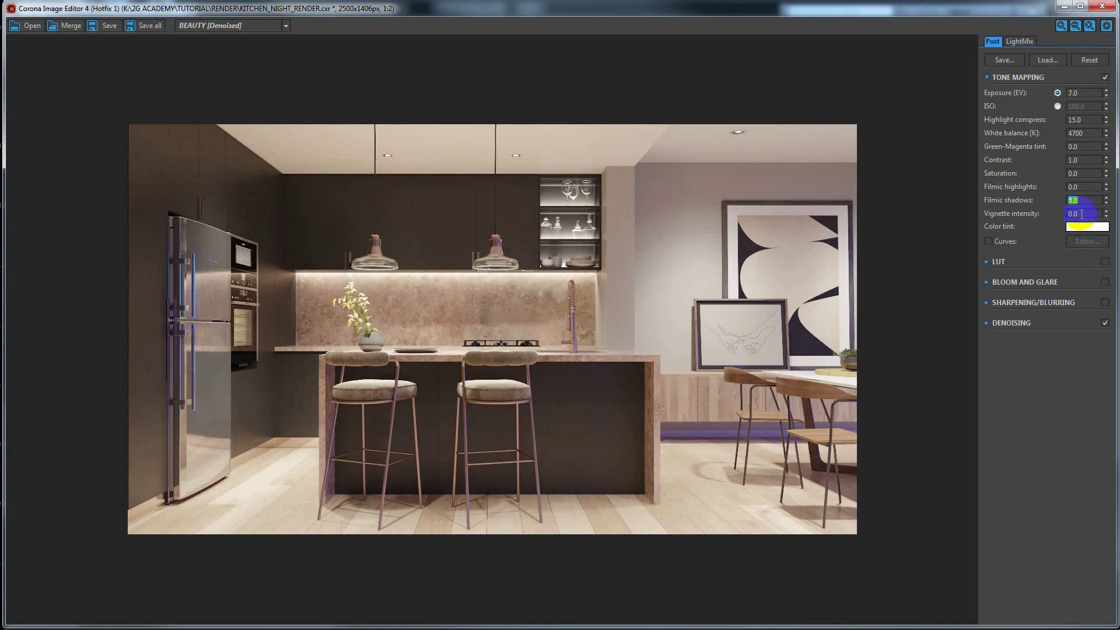
pyautogui.click(1106, 212)
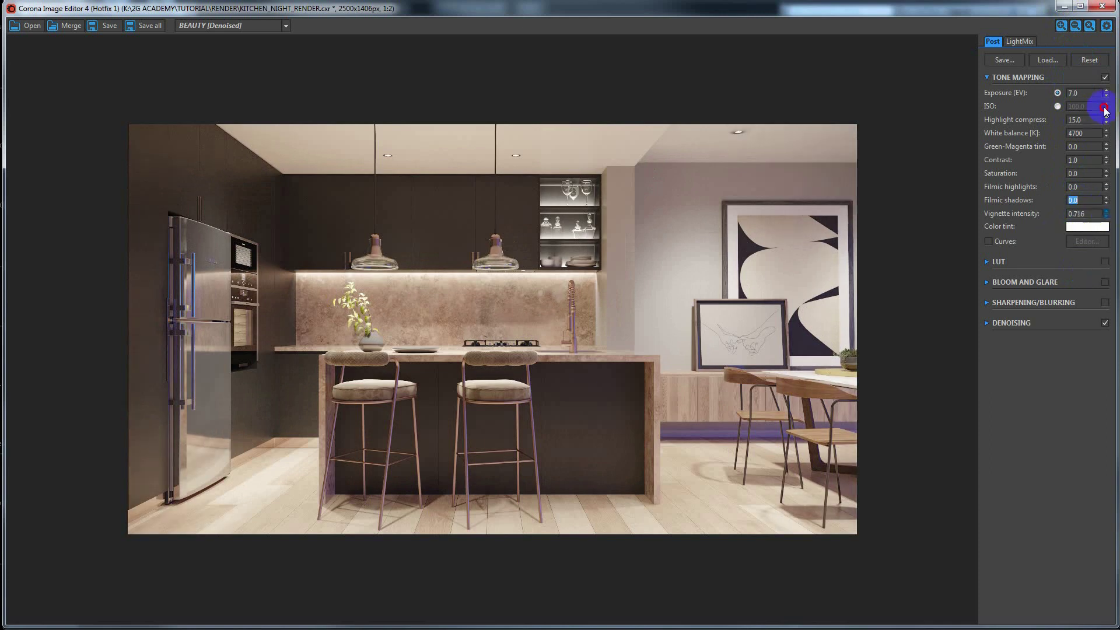
# Preview stronger and weaker vignette intensities, then set vignette intensity to 0.
pyautogui.moveTo(1106, 214)
pyautogui.mouseDown()
pyautogui.moveTo(1050, 50)
pyautogui.moveTo(1091, 135)
pyautogui.moveTo(1088, 70)
pyautogui.moveTo(1085, 146)
pyautogui.moveTo(1082, 40)
pyautogui.mouseUp()
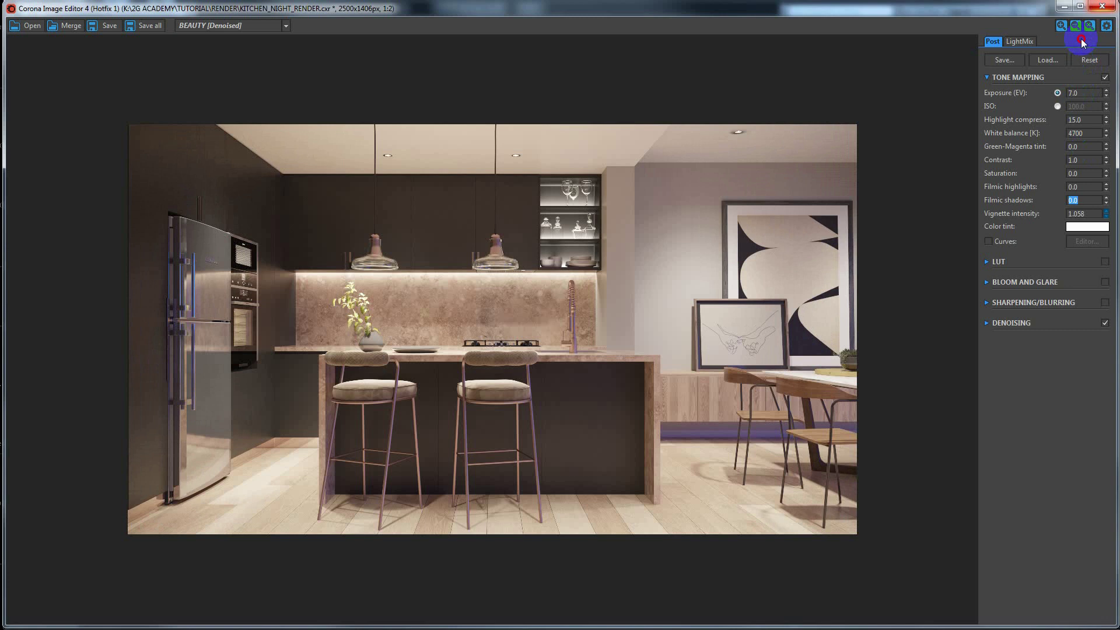
pyautogui.moveTo(1083, 42)
pyautogui.mouseDown()
pyautogui.moveTo(1083, 9)
pyautogui.moveTo(1080, 92)
pyautogui.moveTo(1081, 27)
pyautogui.moveTo(1065, 17)
pyautogui.moveTo(1065, 35)
pyautogui.moveTo(1065, 12)
pyautogui.mouseUp()
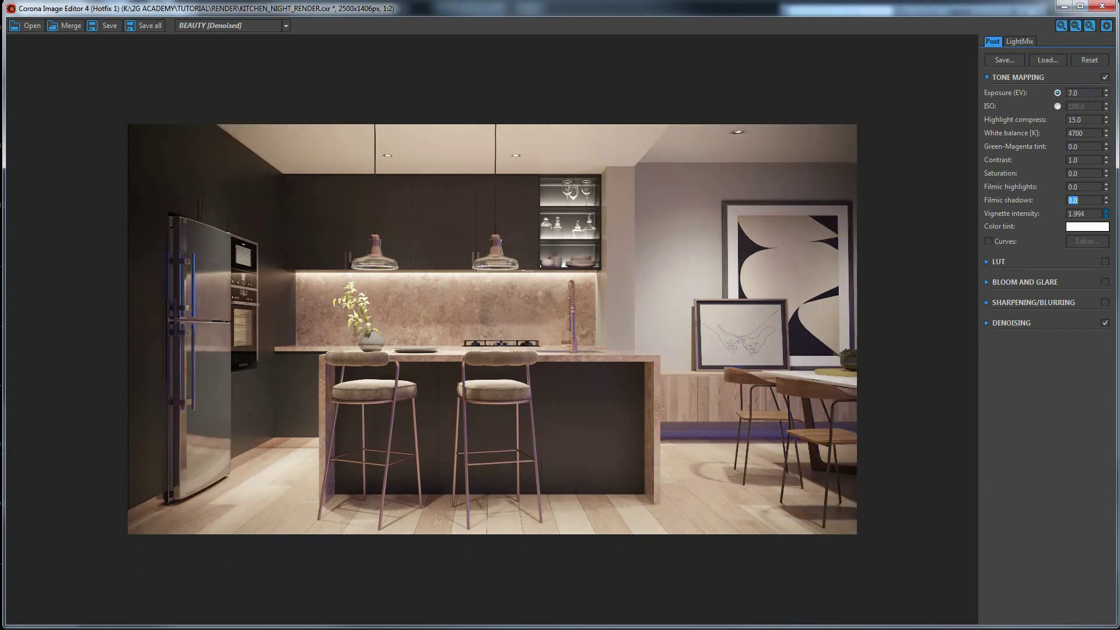
pyautogui.moveTo(1106, 214)
pyautogui.mouseDown()
pyautogui.moveTo(1072, 132)
pyautogui.moveTo(1072, 142)
pyautogui.mouseUp()
pyautogui.doubleClick(1087, 214)
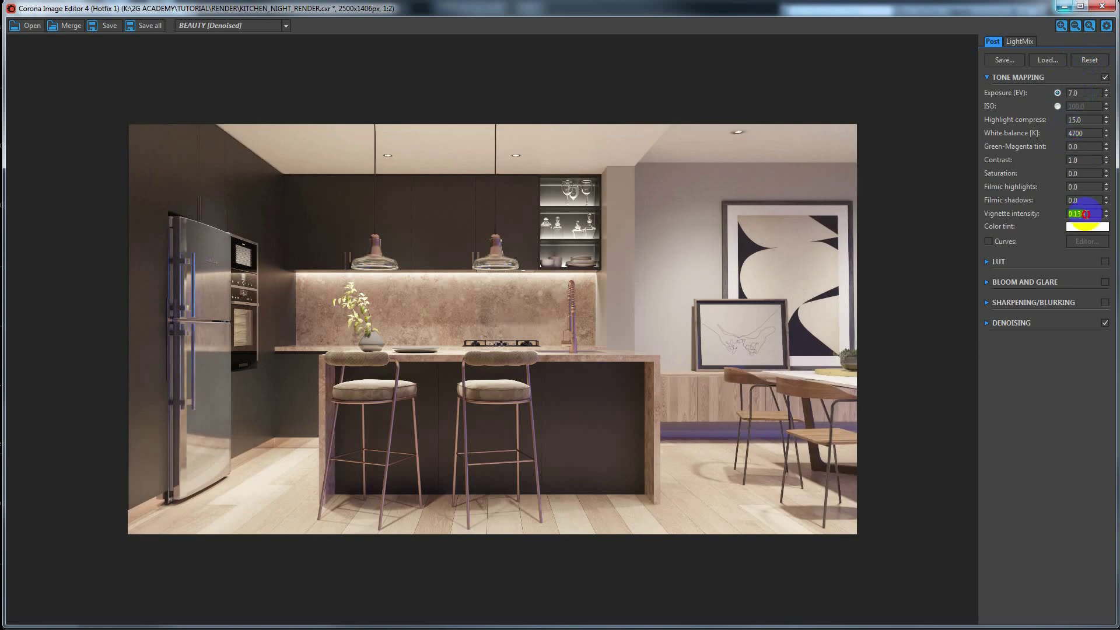
pyautogui.write('0')
pyautogui.press('Return')
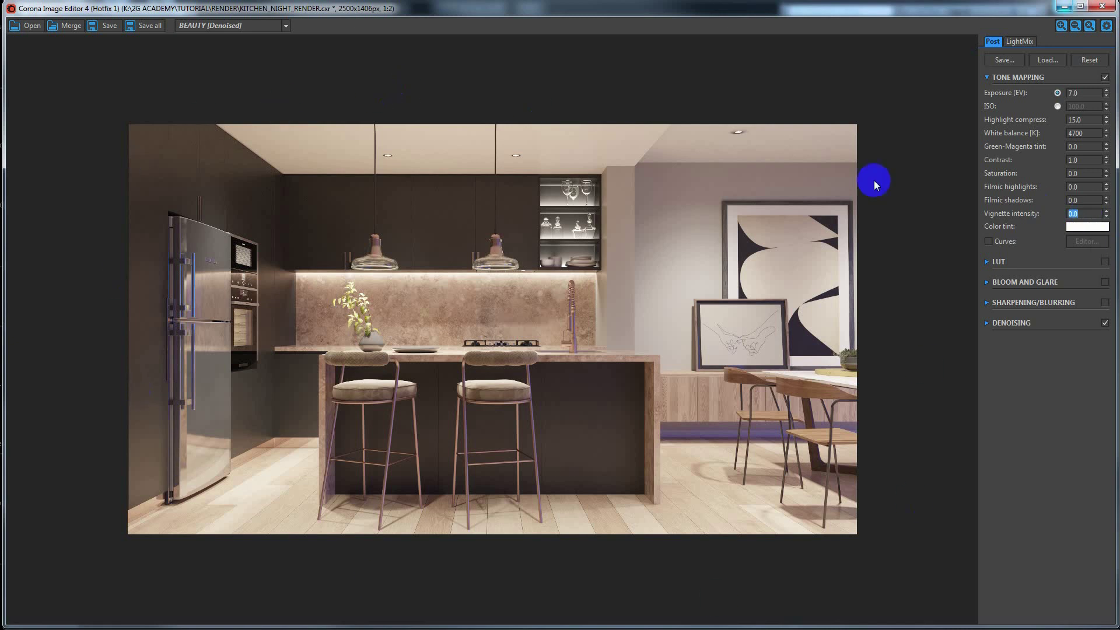
# Try a faint pink and then a grey colour tint on the render.
pyautogui.click(783, 368)
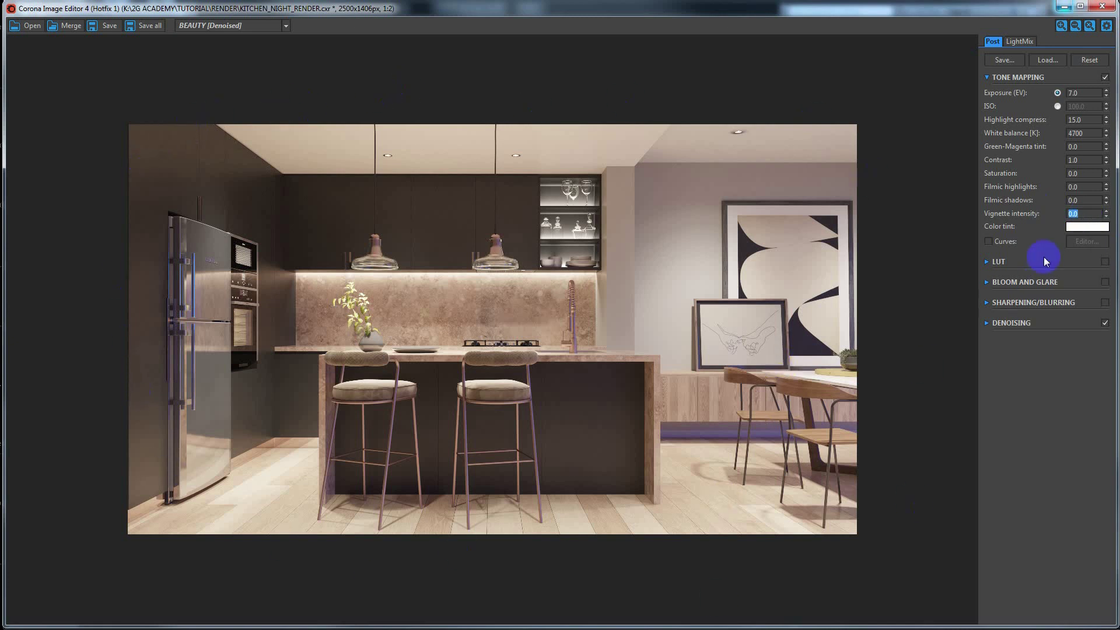
pyautogui.click(1087, 226)
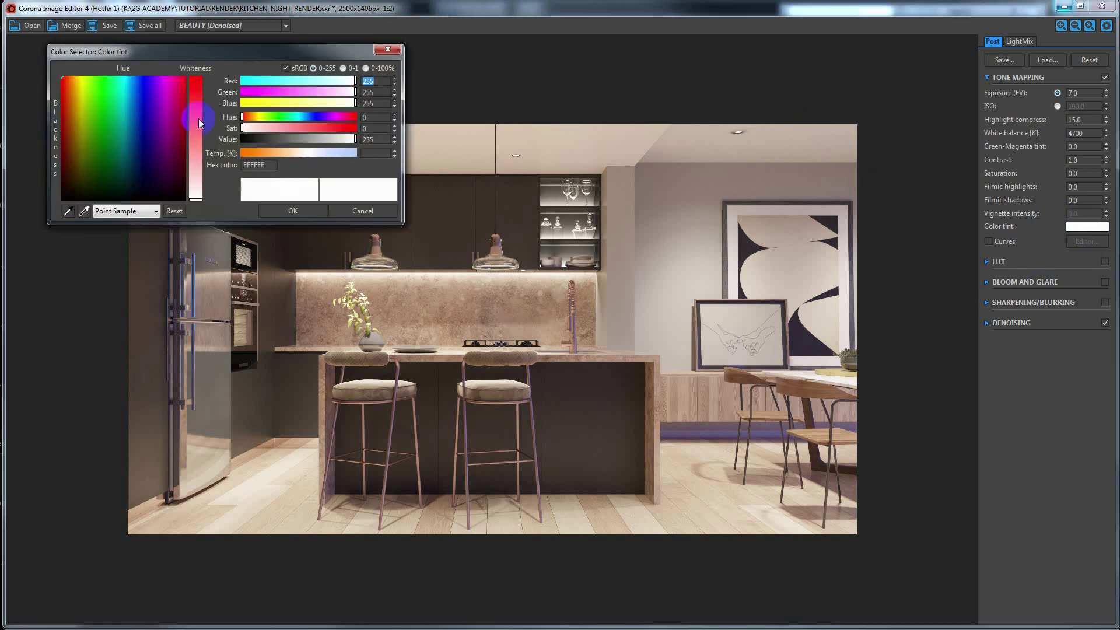
pyautogui.moveTo(239, 52); pyautogui.dragTo(810, 103)
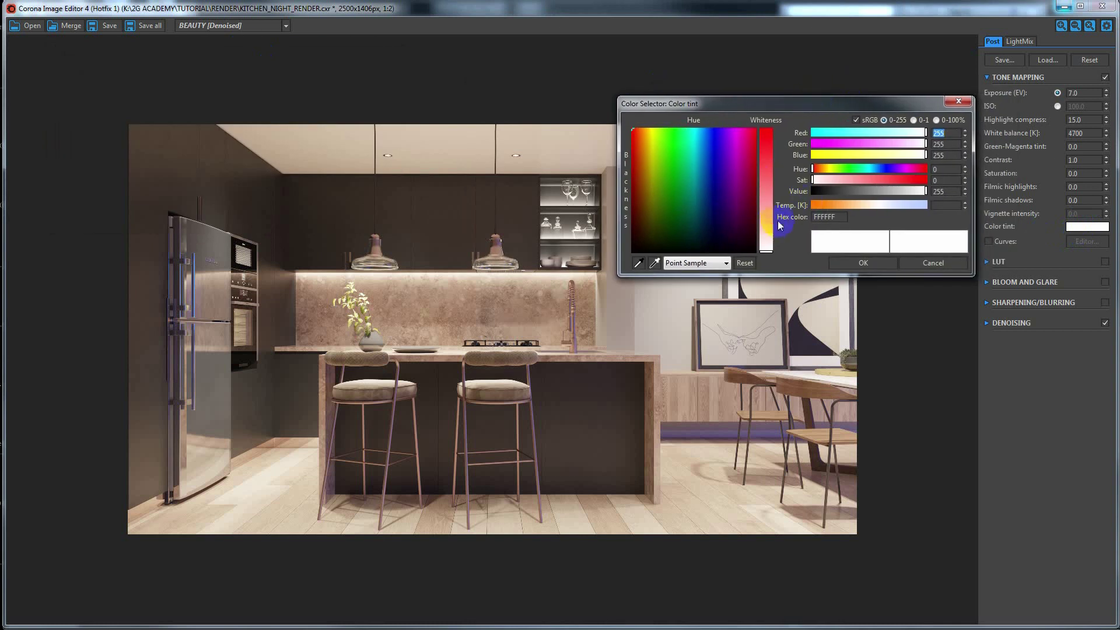
pyautogui.moveTo(767, 178); pyautogui.dragTo(765, 245)
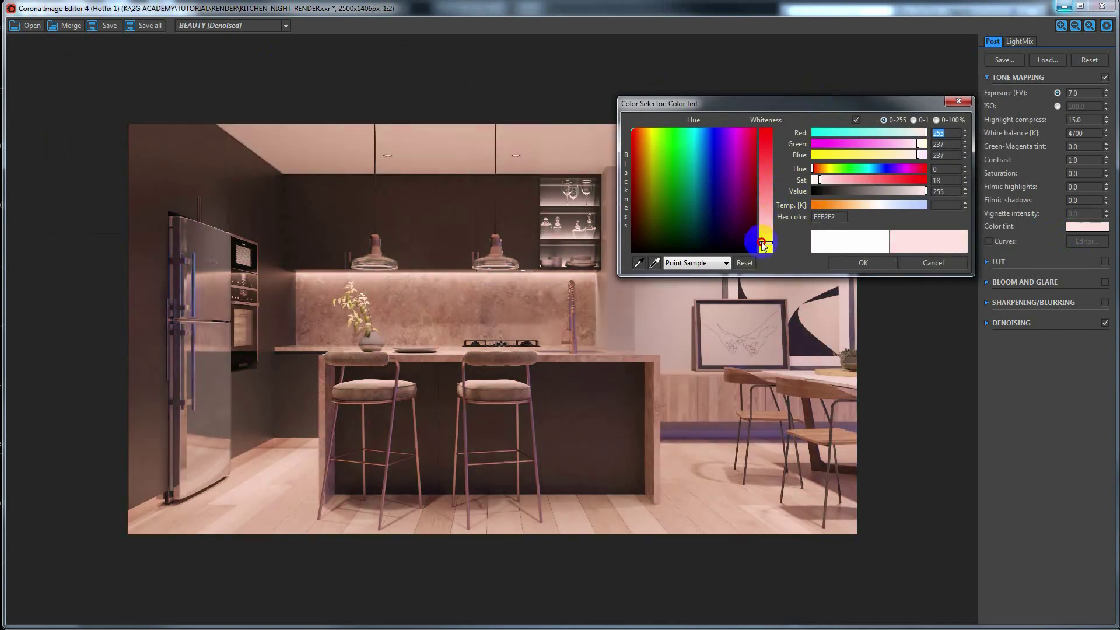
pyautogui.moveTo(680, 212)
pyautogui.mouseDown()
pyautogui.moveTo(691, 182)
pyautogui.moveTo(677, 191)
pyautogui.mouseUp()
pyautogui.click(863, 262)
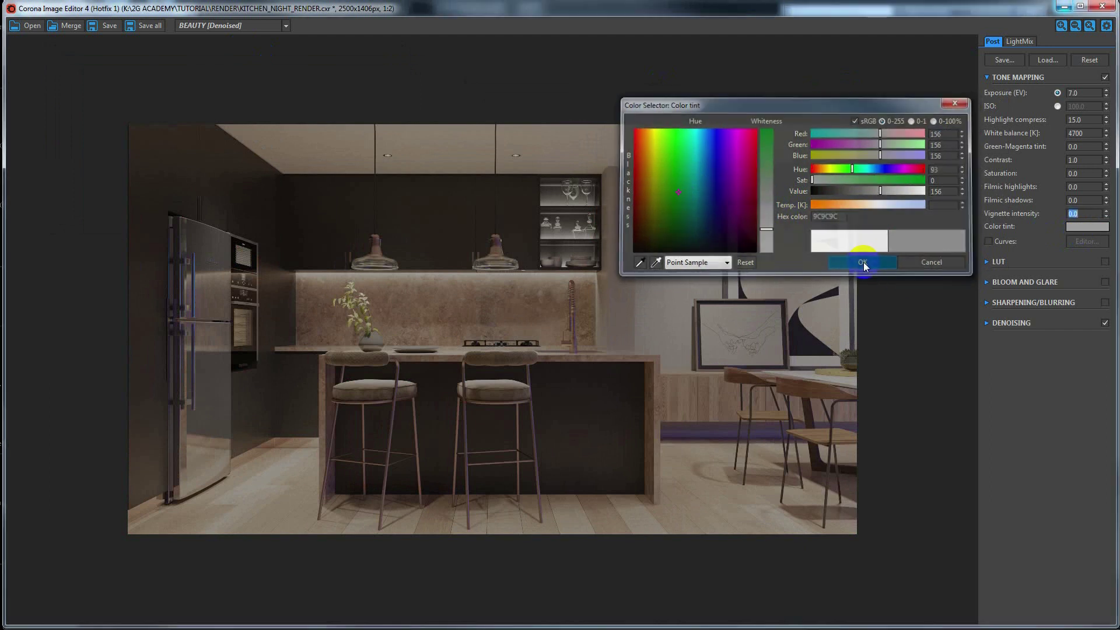
# Set the colour tint back to pure white (FFFFFF) and enable Curves.
pyautogui.click(1077, 226)
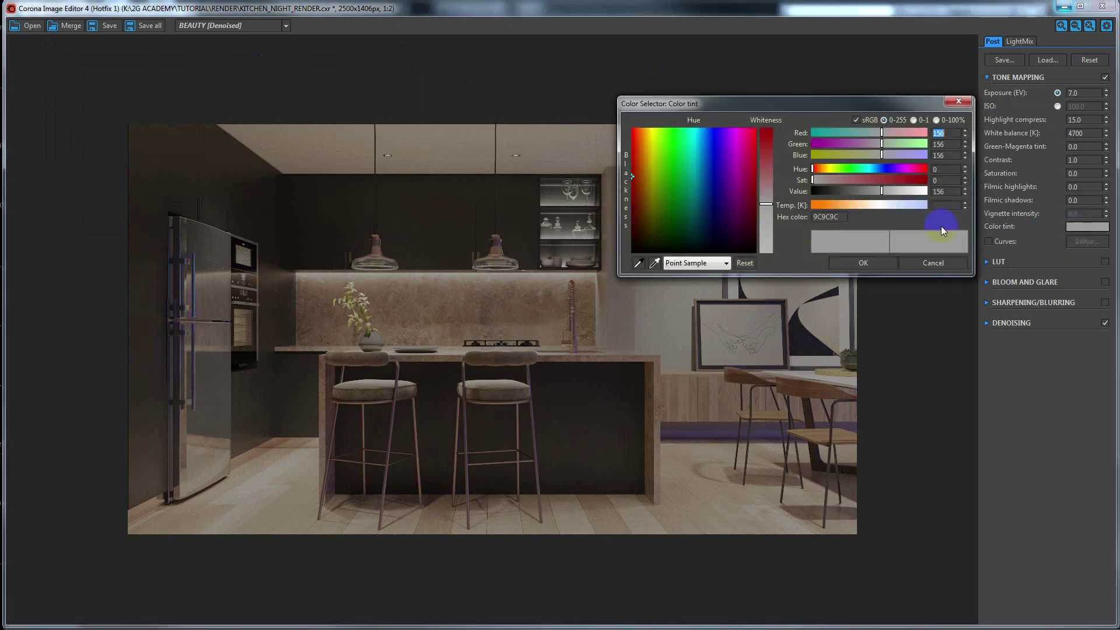
pyautogui.moveTo(776, 231); pyautogui.dragTo(770, 256)
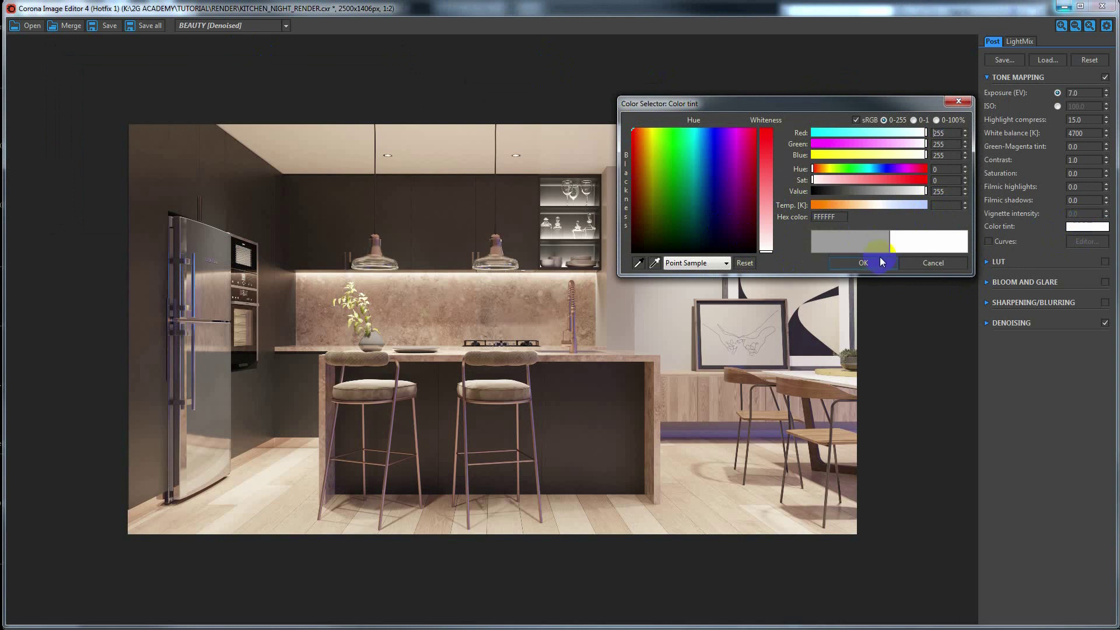
pyautogui.click(863, 262)
pyautogui.click(1007, 245)
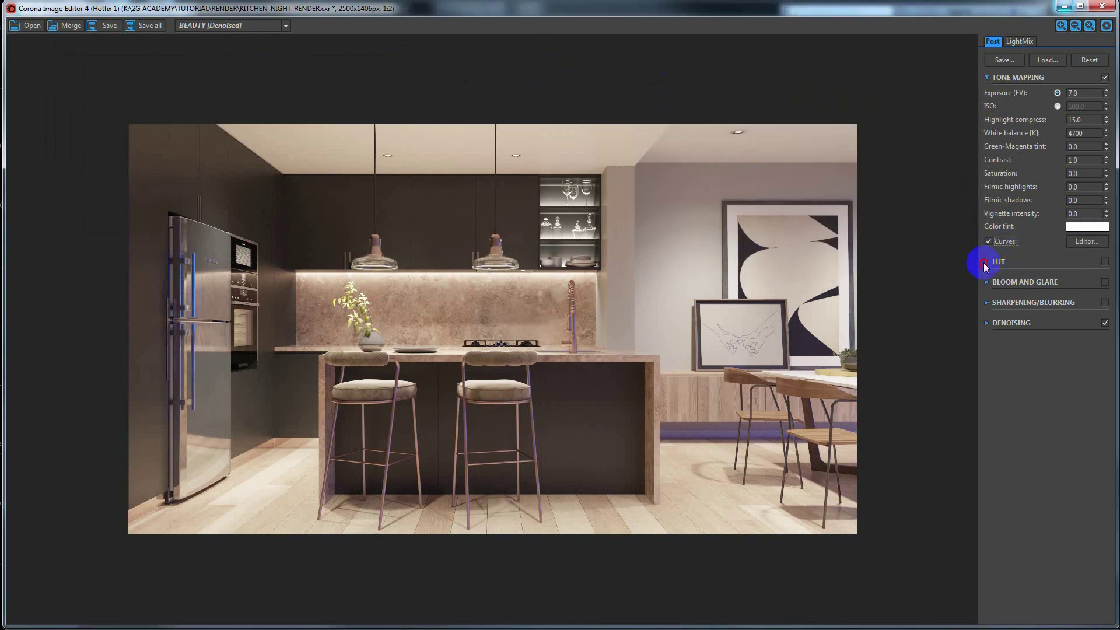
# Bend the curve midpoint up to brighten the render and lower exposure to compensate.
pyautogui.click(1084, 243)
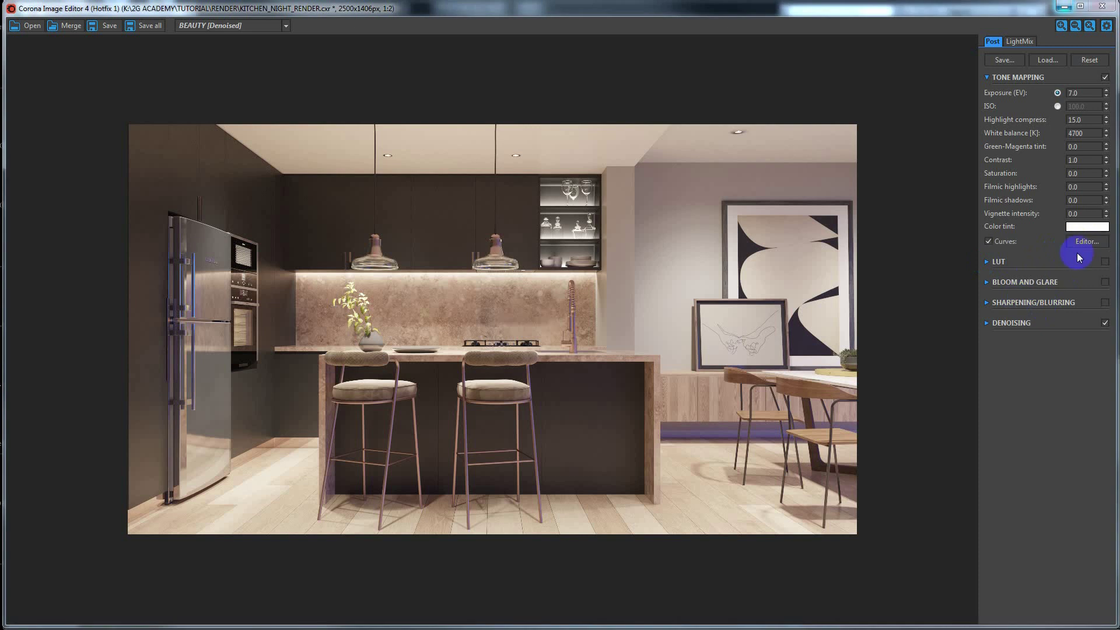
pyautogui.moveTo(929, 257); pyautogui.dragTo(967, 232)
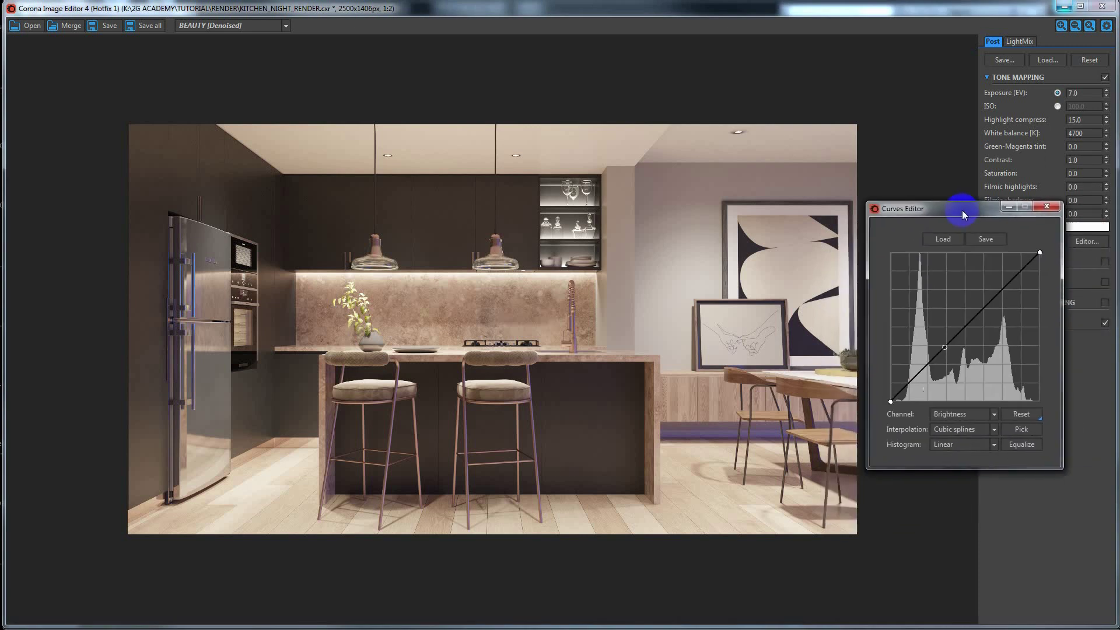
pyautogui.click(956, 387)
pyautogui.moveTo(961, 350); pyautogui.dragTo(965, 347)
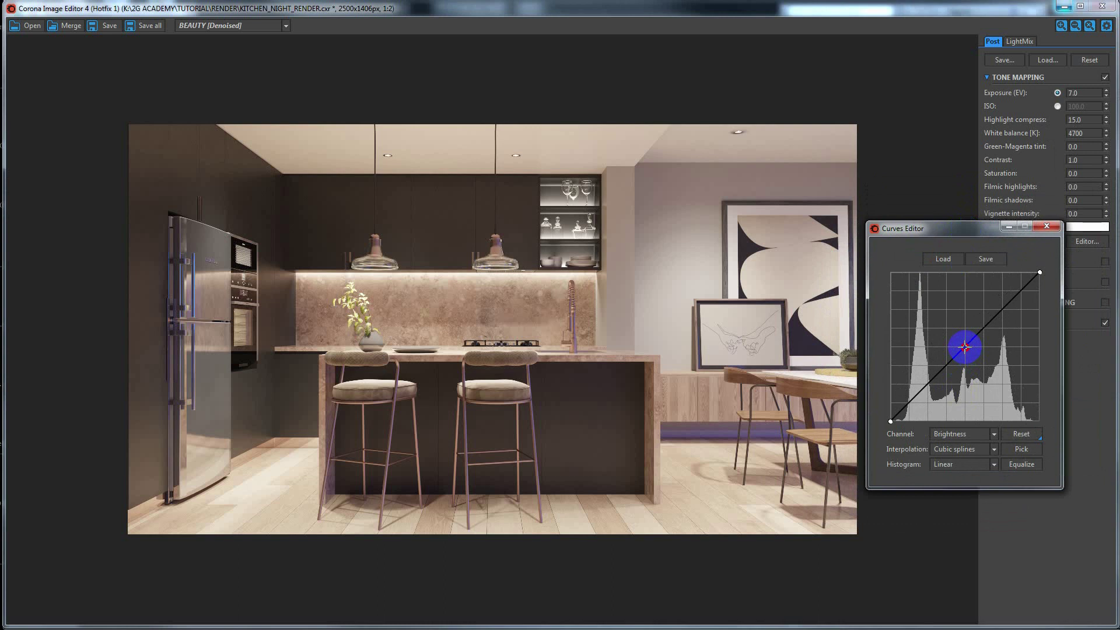
pyautogui.moveTo(965, 347); pyautogui.dragTo(947, 330)
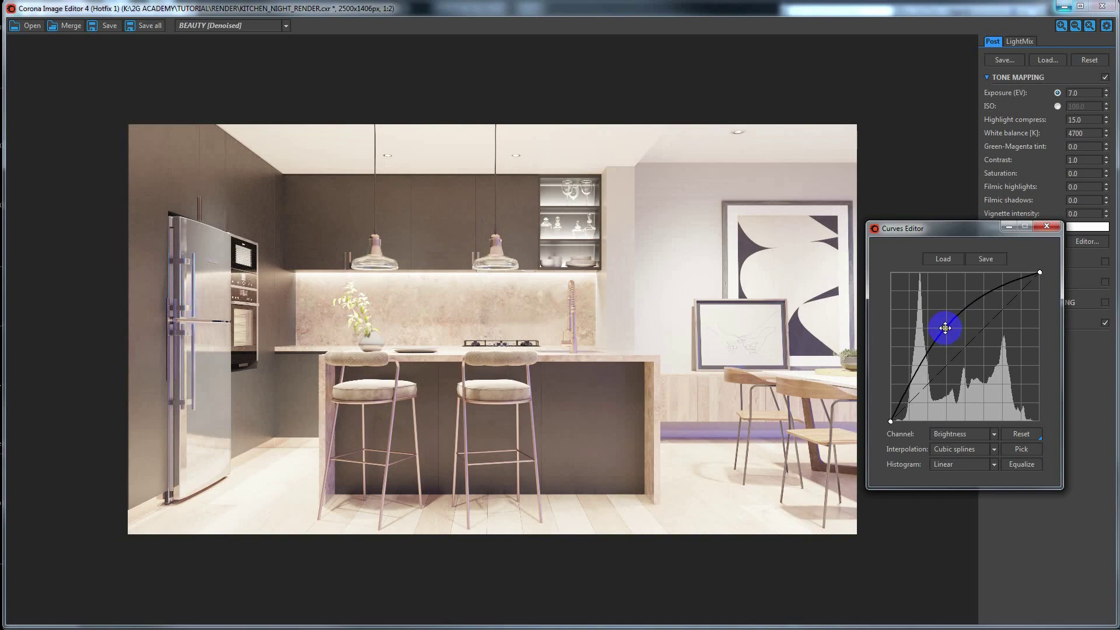
pyautogui.click(1088, 92)
pyautogui.moveTo(1107, 96); pyautogui.dragTo(1108, 150)
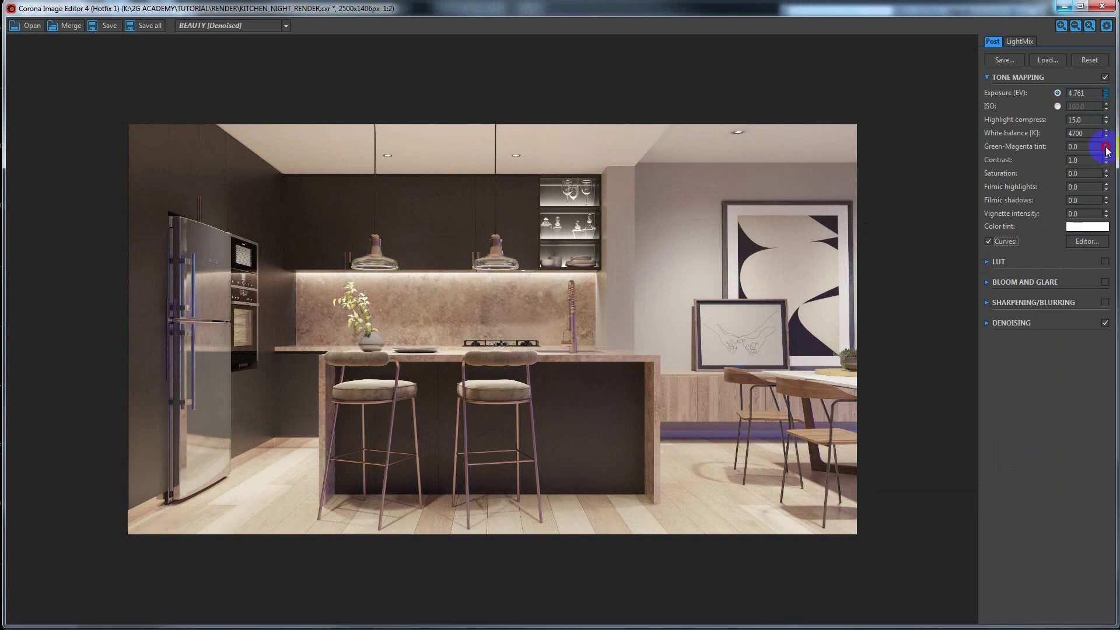
# Reset the curve to a straight line, restore exposure to 7.0, and disable Curves.
pyautogui.click(1078, 242)
pyautogui.moveTo(992, 228); pyautogui.dragTo(952, 222)
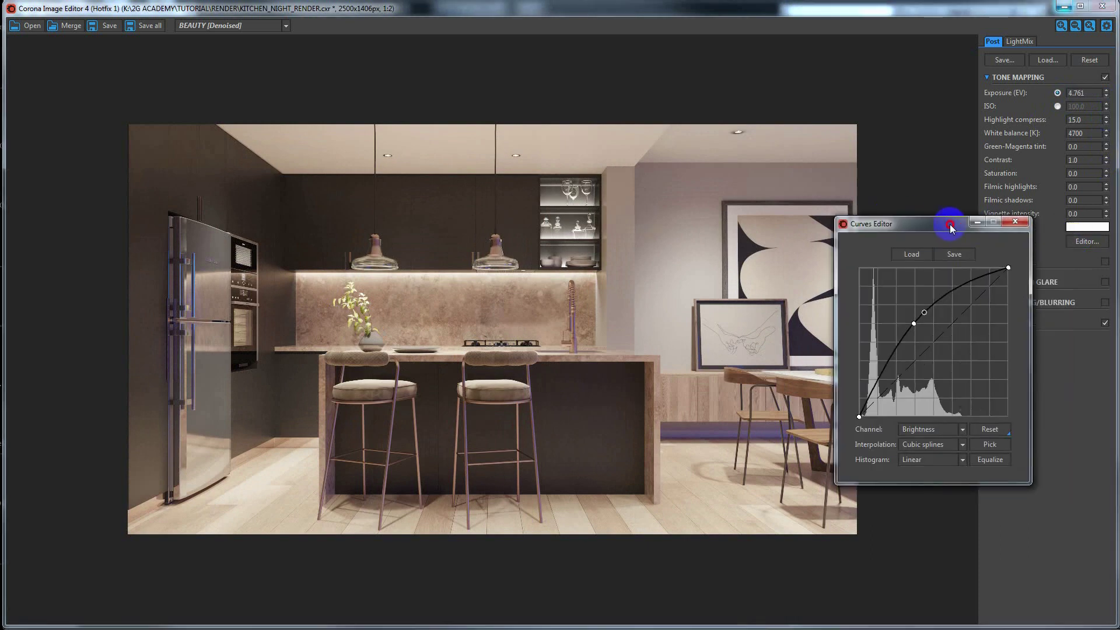
pyautogui.click(992, 433)
pyautogui.doubleClick(1080, 94)
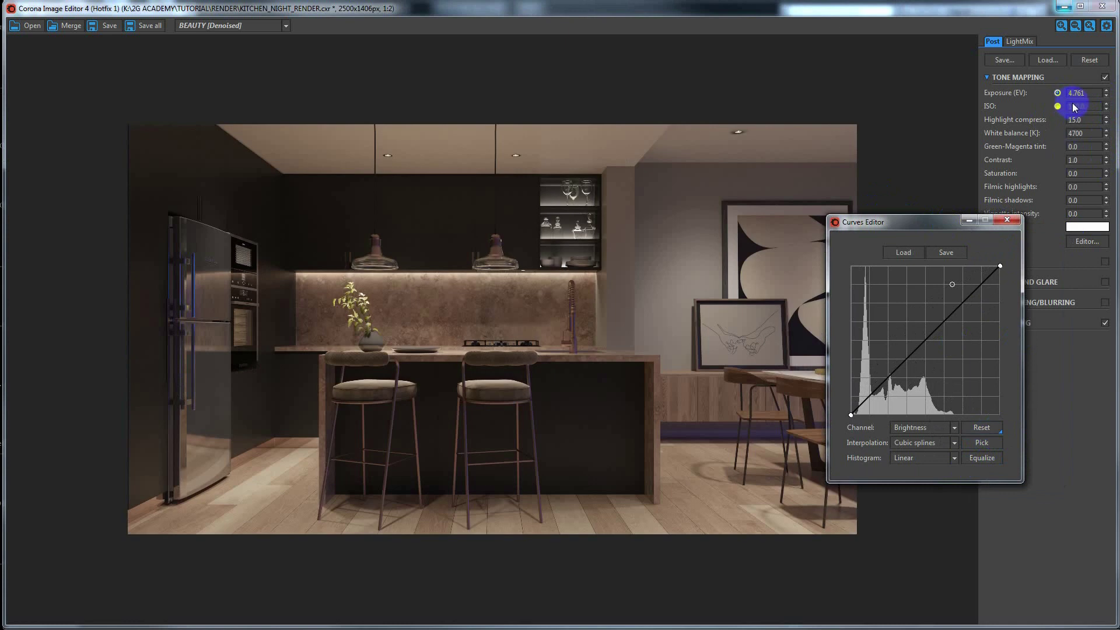
pyautogui.write('7')
pyautogui.press('Return')
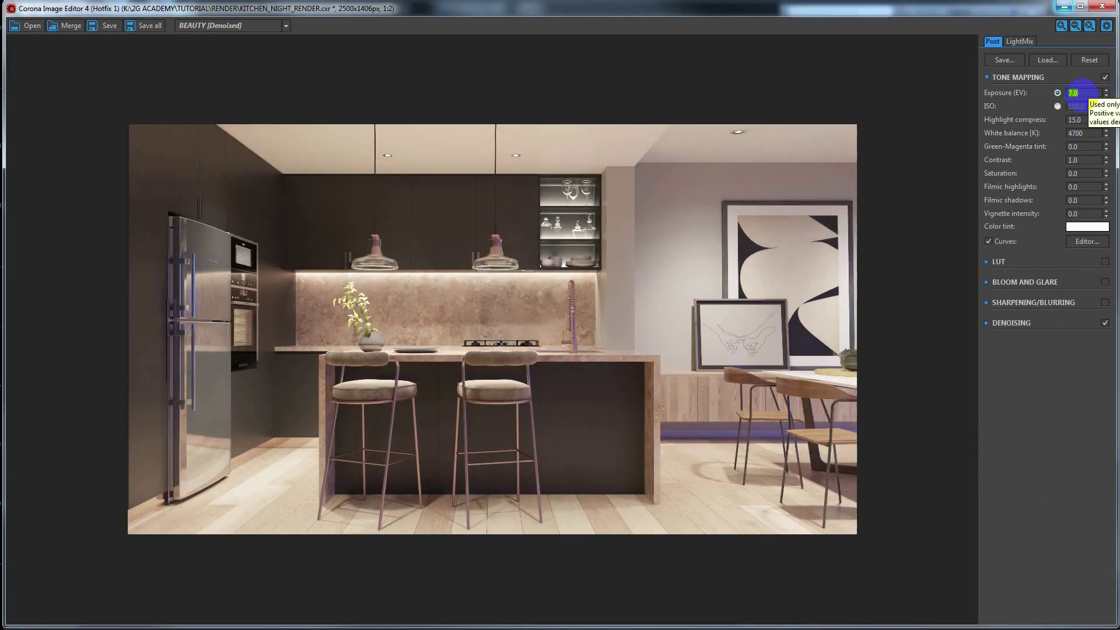
pyautogui.click(988, 241)
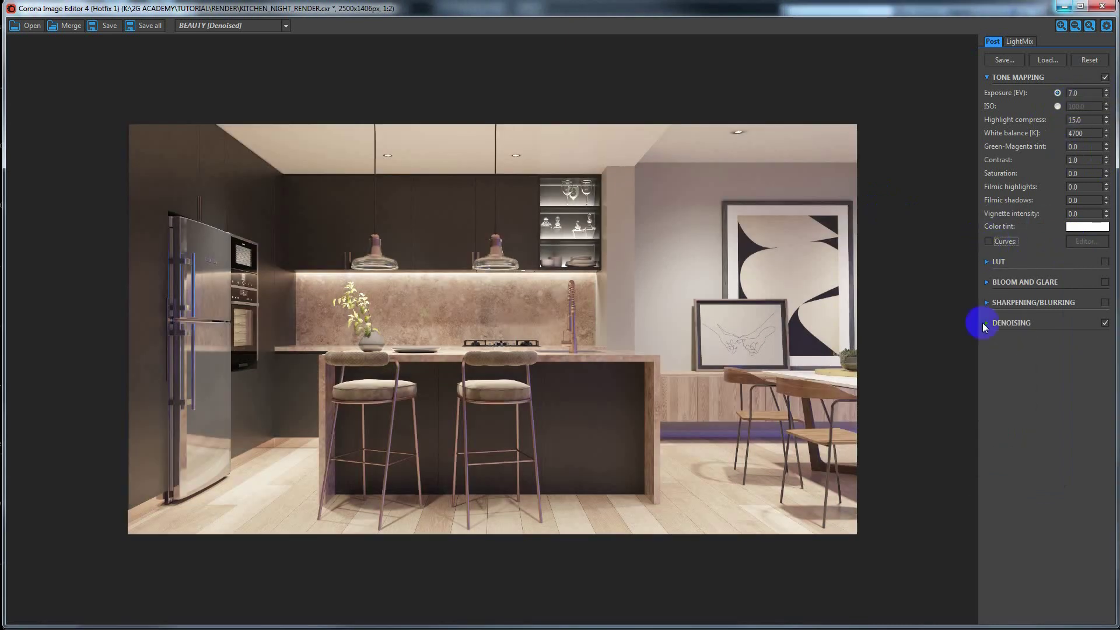
# Enable bloom and glare and lower bloom intensity from 1.0 to about 0.53.
pyautogui.click(988, 262)
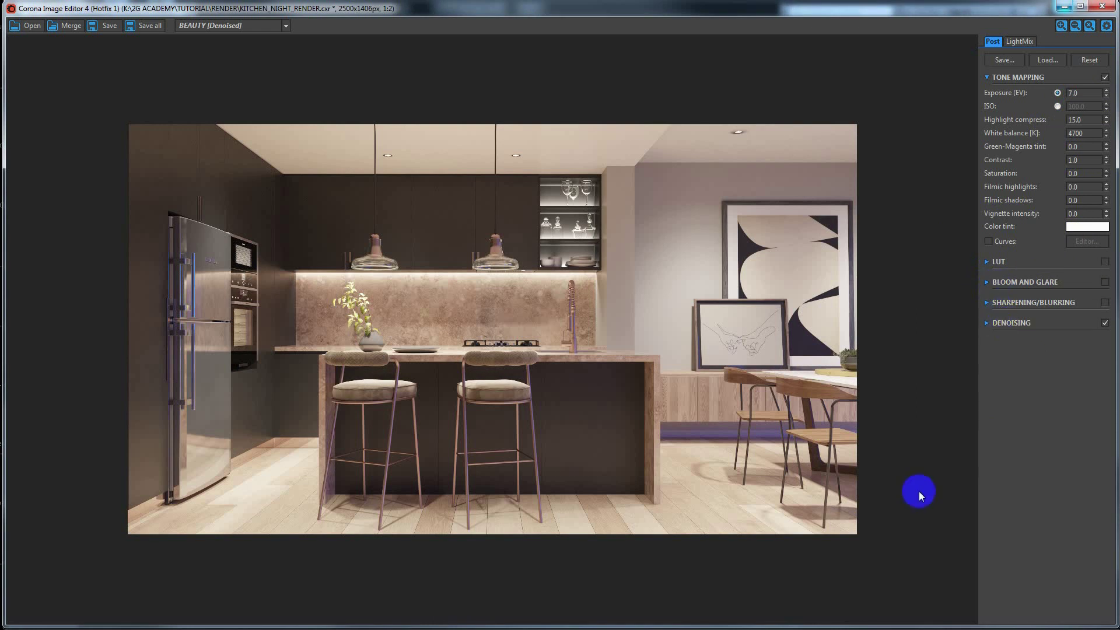
pyautogui.click(991, 284)
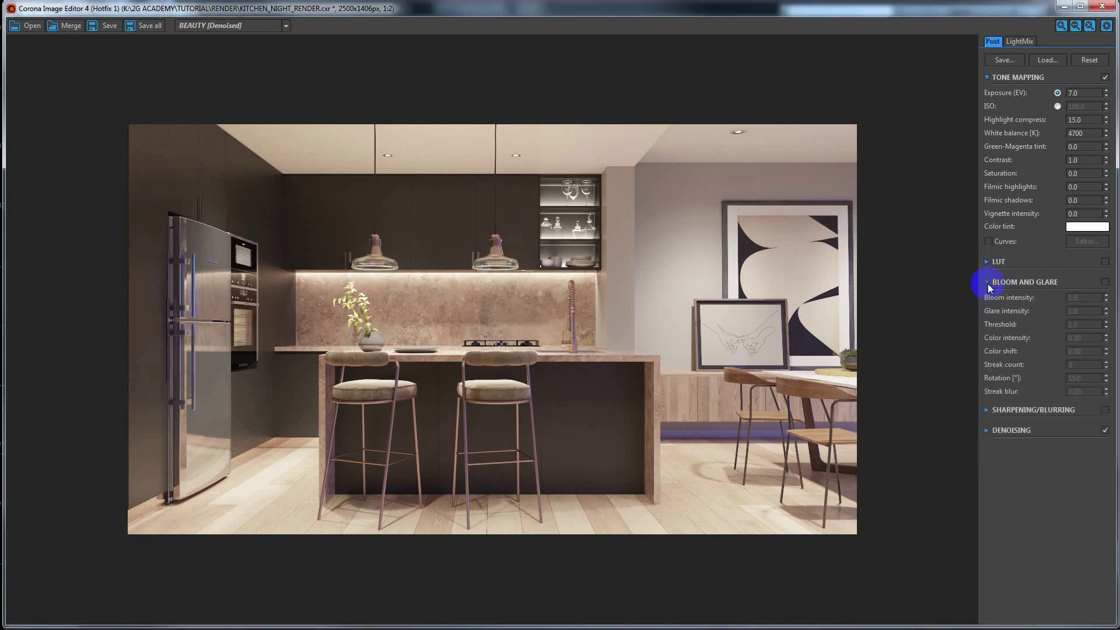
pyautogui.click(1105, 282)
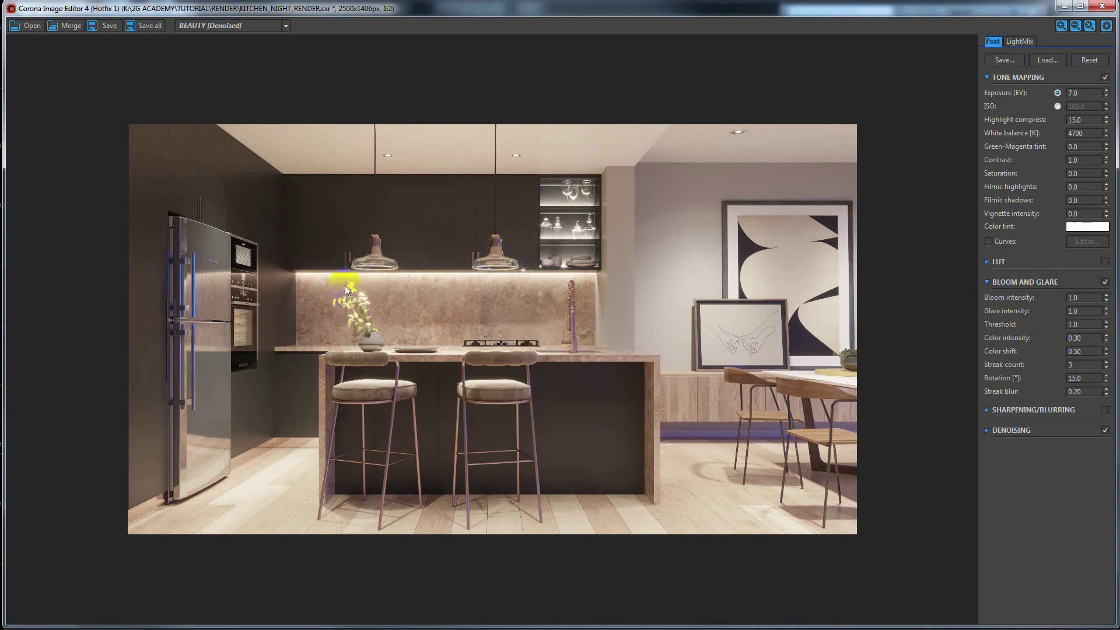
pyautogui.scroll(2, 345, 290)
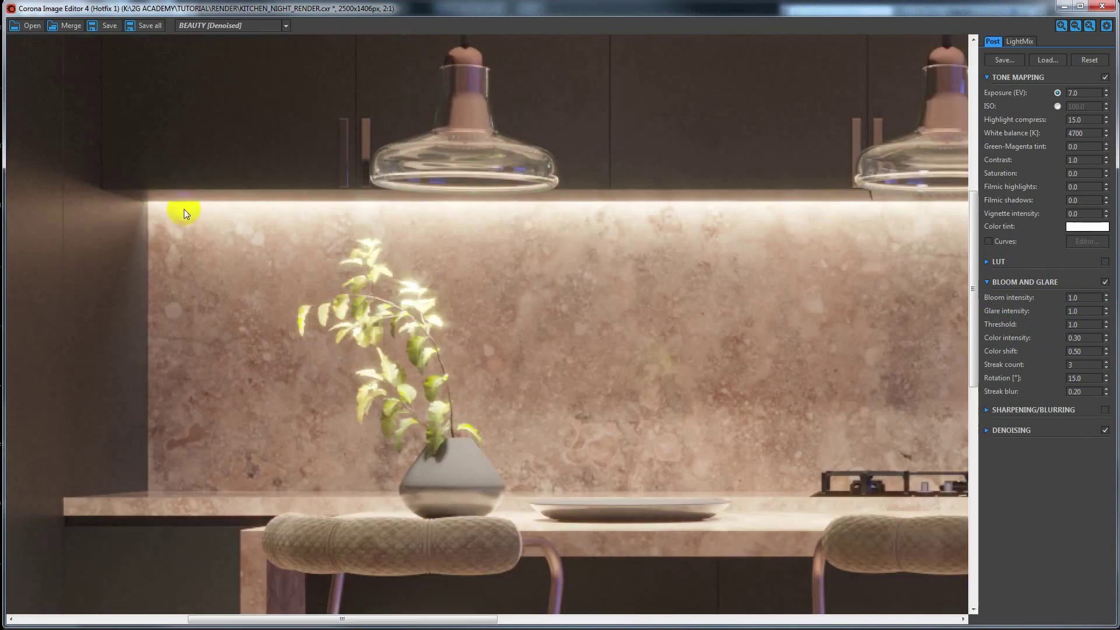
pyautogui.moveTo(1106, 297); pyautogui.dragTo(1107, 371)
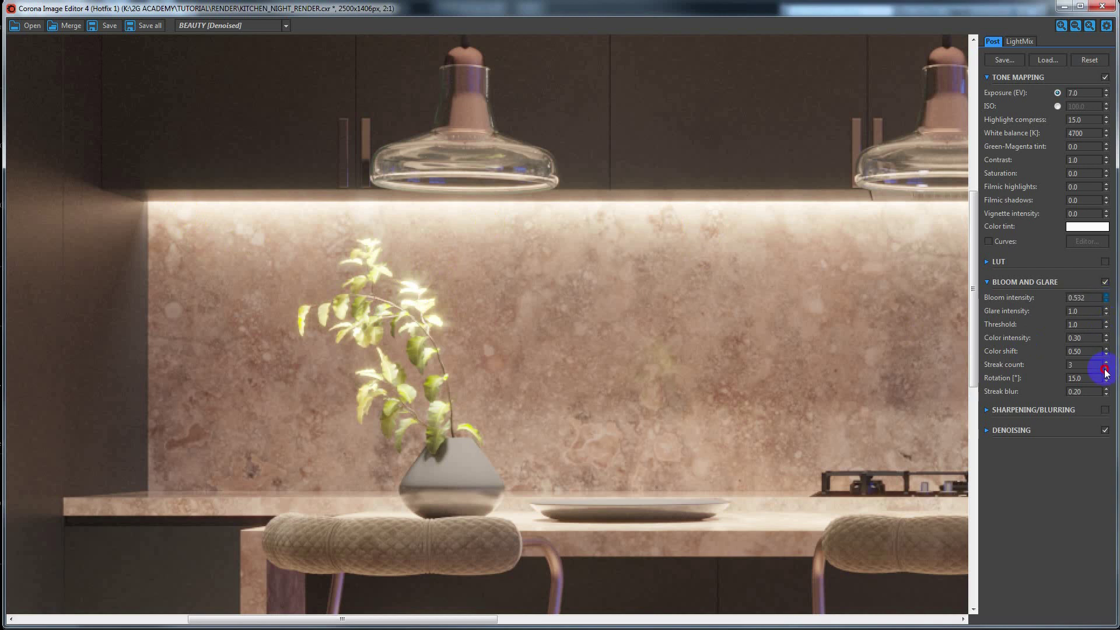
# Zoom the view out, then drag glare intensity down to about 0.50 and the threshold to about 0.54.
pyautogui.scroll(-1, 585, 317)
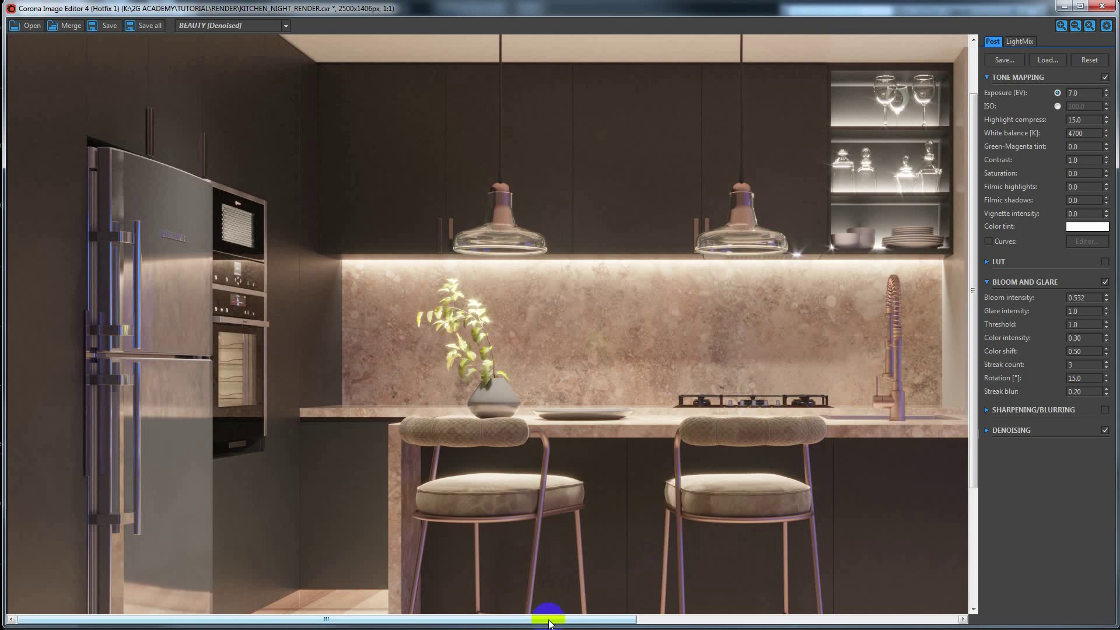
pyautogui.moveTo(548, 620); pyautogui.dragTo(648, 620)
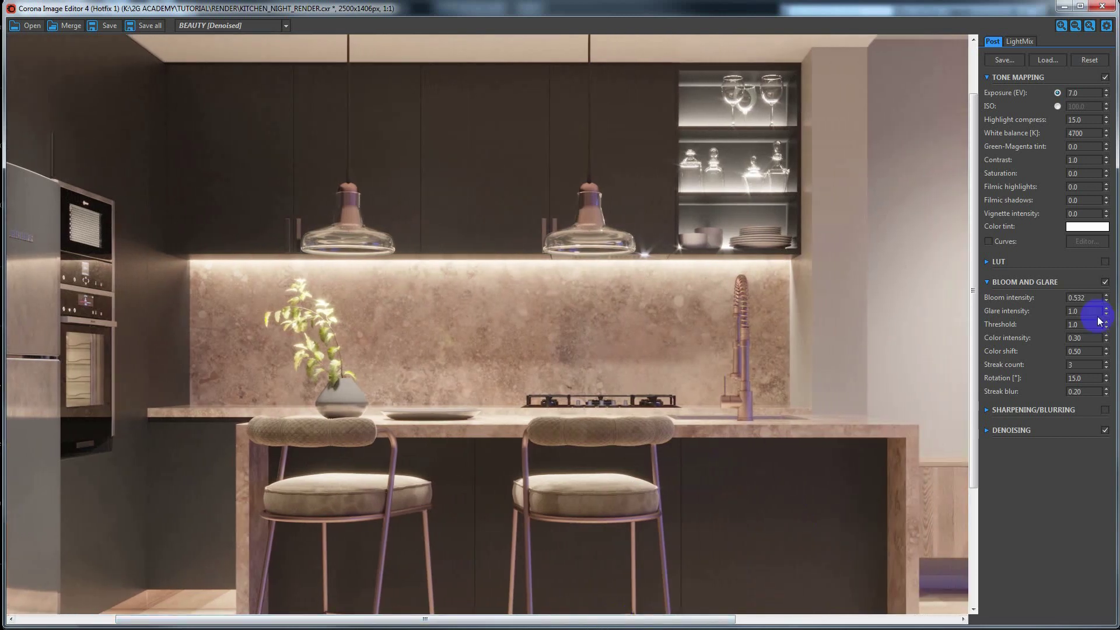
pyautogui.moveTo(1108, 318)
pyautogui.mouseDown()
pyautogui.moveTo(1096, 342)
pyautogui.moveTo(1100, 390)
pyautogui.mouseUp()
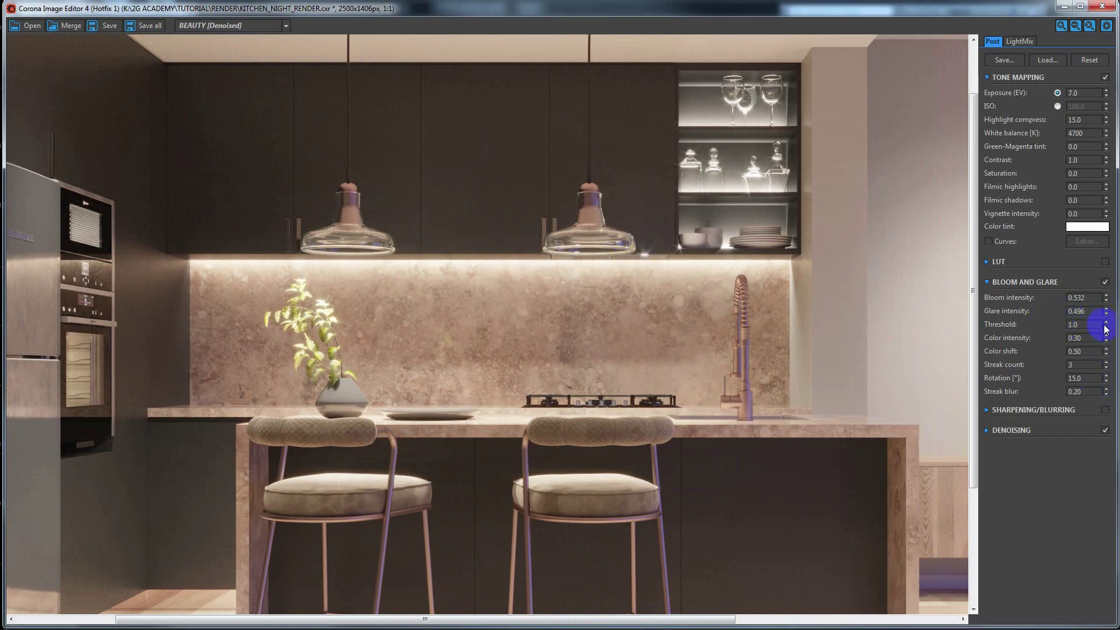
pyautogui.moveTo(1106, 325); pyautogui.dragTo(1100, 397)
# Set the bloom and glare threshold to 0.2 and bloom intensity to 0.1.
pyautogui.click(1095, 331)
pyautogui.doubleClick(1083, 325)
pyautogui.write('0.2')
pyautogui.press('Return')
pyautogui.doubleClick(1089, 297)
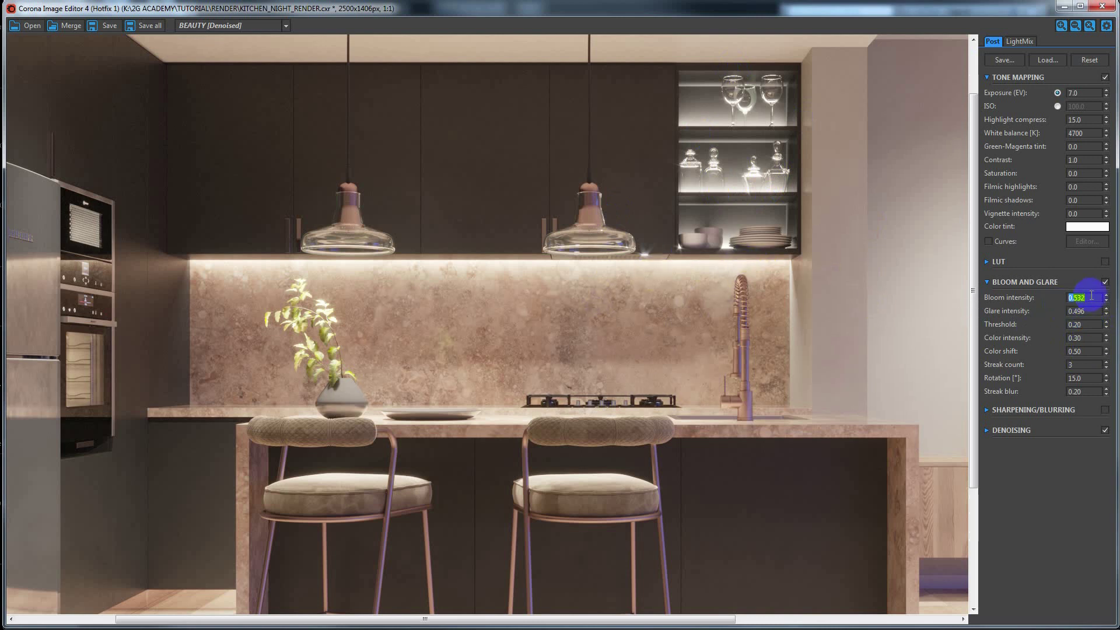
pyautogui.write('0.1')
pyautogui.press('Return')
# Set glare intensity, trying 0.1 then 0.6, and set the streak count to 6.
pyautogui.doubleClick(1082, 311)
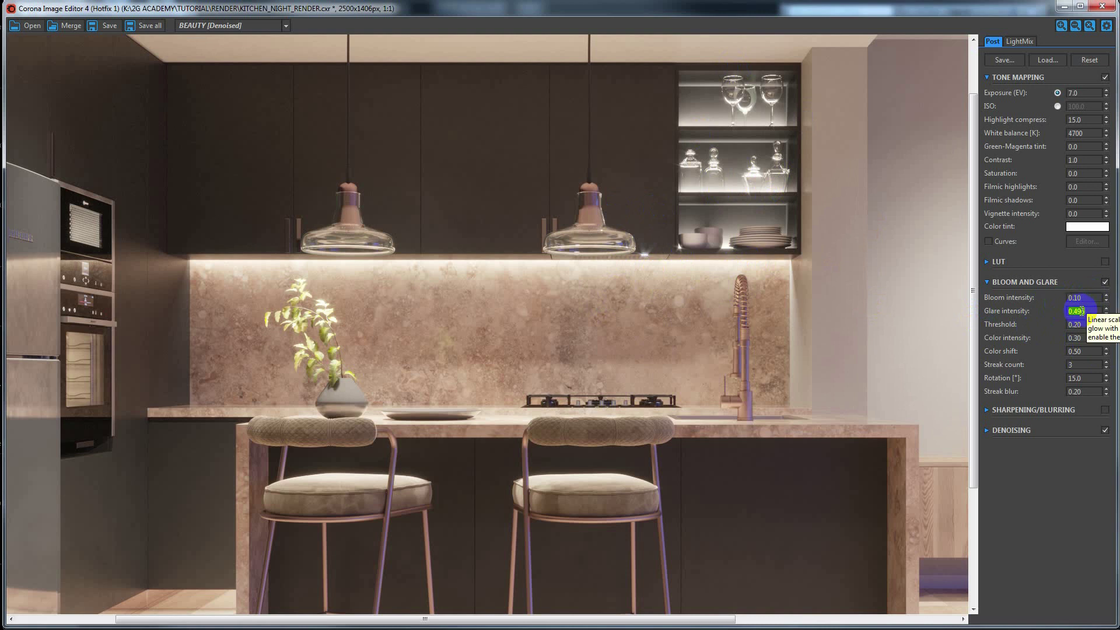
pyautogui.write('0.1')
pyautogui.press('Return')
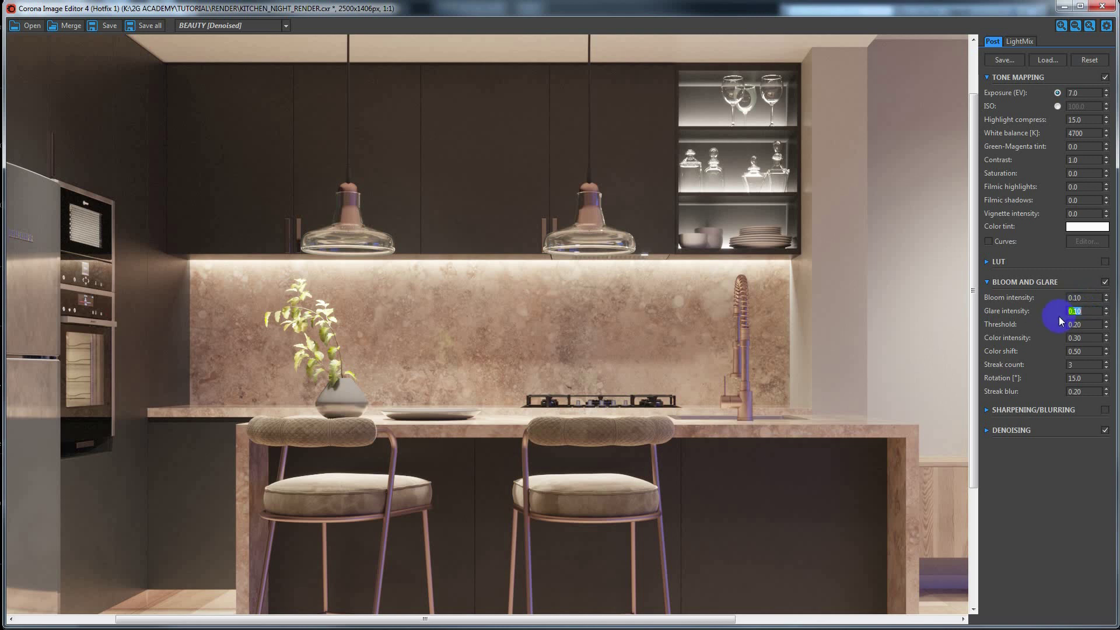
pyautogui.write('0.')
pyautogui.write('6')
pyautogui.press('Return')
pyautogui.doubleClick(1082, 365)
pyautogui.write('6')
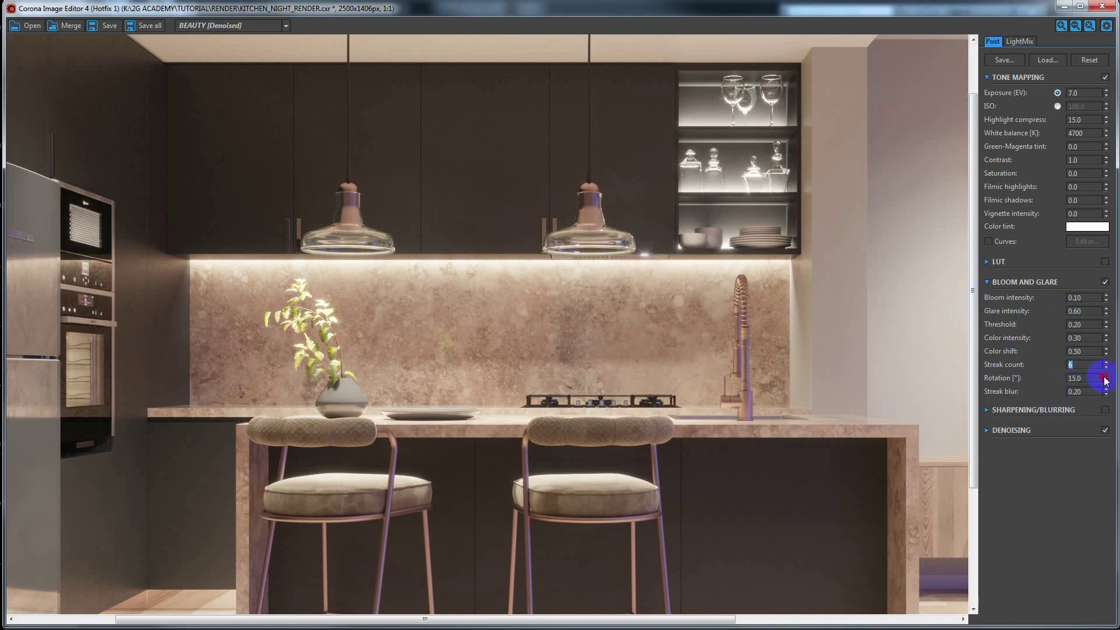
# Rotate glare streaks to 40.8°, set color shift to about 0.73, then disable bloom and glare.
pyautogui.moveTo(1104, 379); pyautogui.dragTo(1104, 318)
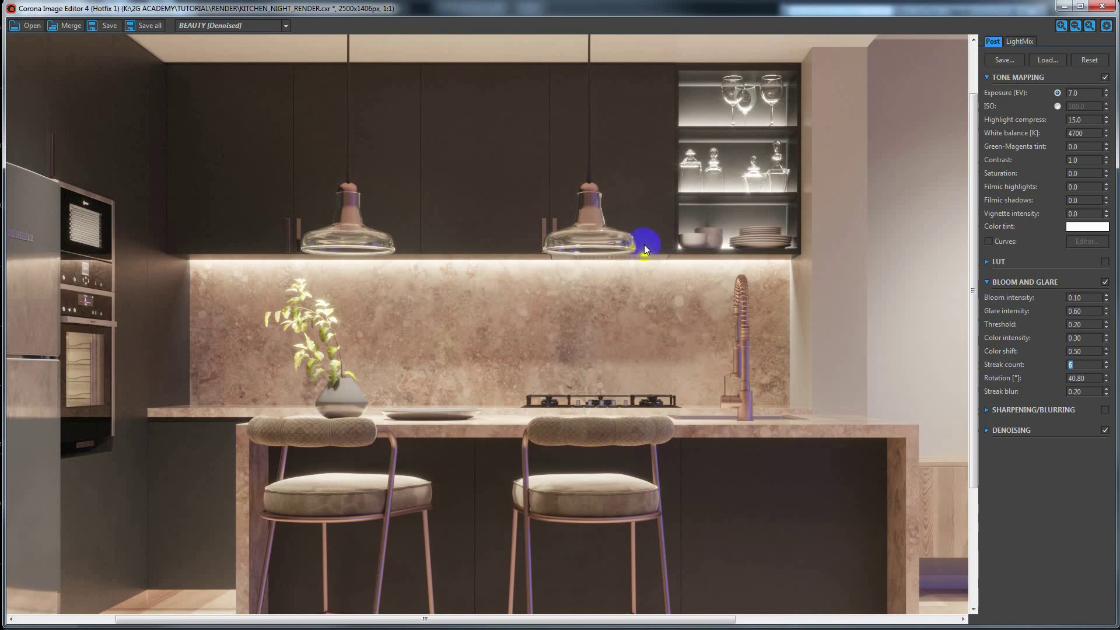
pyautogui.click(1094, 392)
pyautogui.click(1088, 392)
pyautogui.doubleClick(1088, 392)
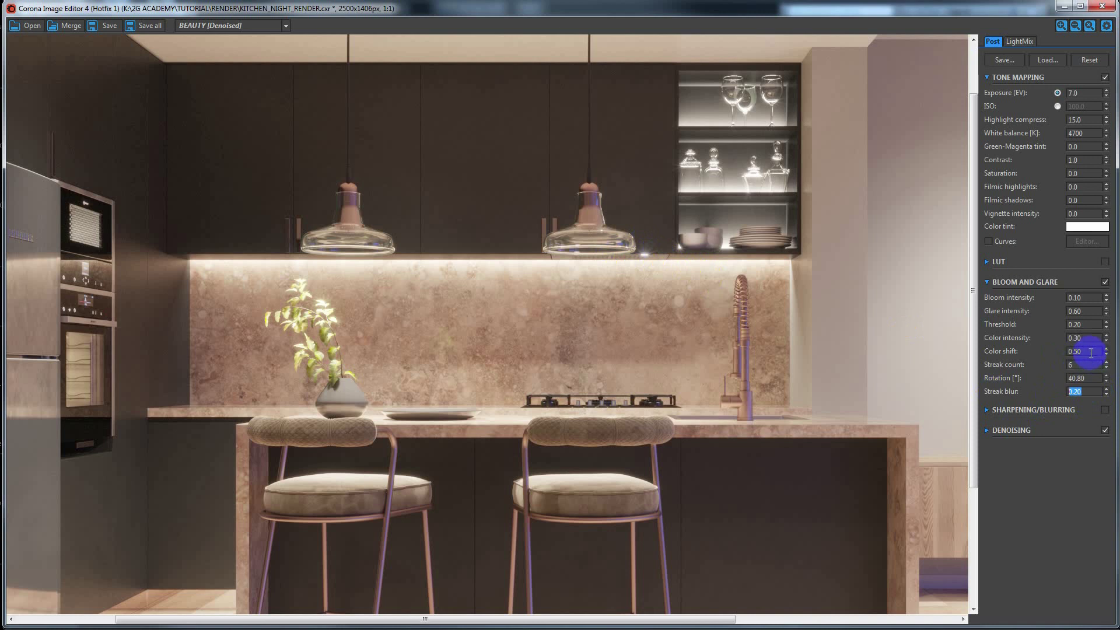
pyautogui.moveTo(1107, 351); pyautogui.dragTo(1094, 286)
pyautogui.moveTo(1094, 285)
pyautogui.mouseDown()
pyautogui.moveTo(1093, 328)
pyautogui.moveTo(1107, 335)
pyautogui.moveTo(1099, 271)
pyautogui.mouseUp()
pyautogui.click(1105, 281)
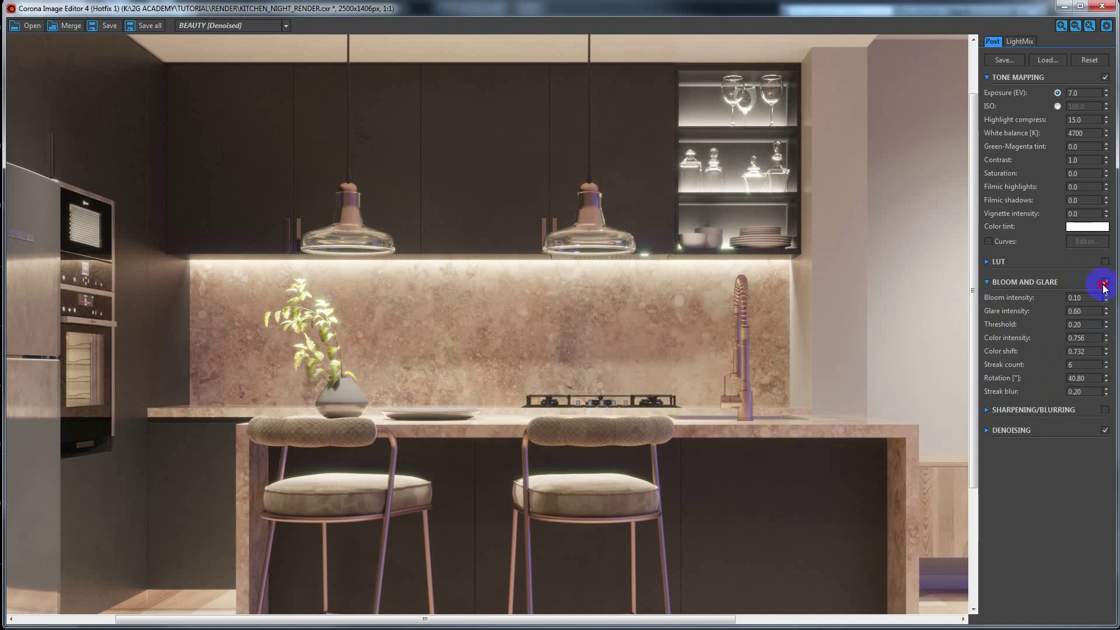
# Enable sharpening/blurring and raise the sharpen amount to 6.914, zooming in to inspect.
pyautogui.click(990, 410)
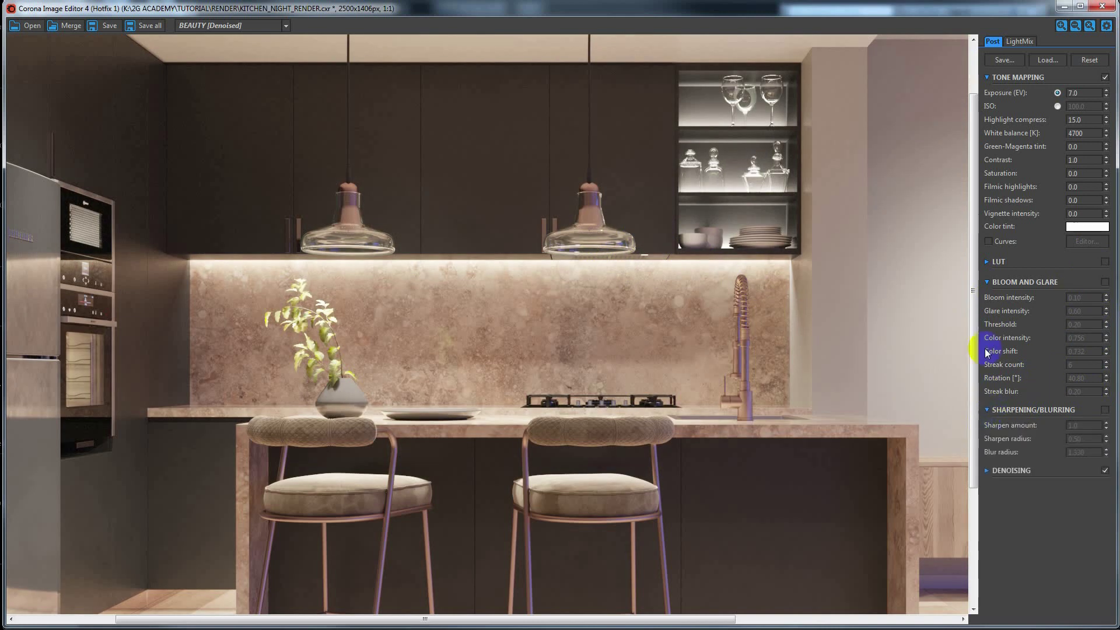
pyautogui.click(1105, 410)
pyautogui.moveTo(1106, 427); pyautogui.dragTo(1083, 220)
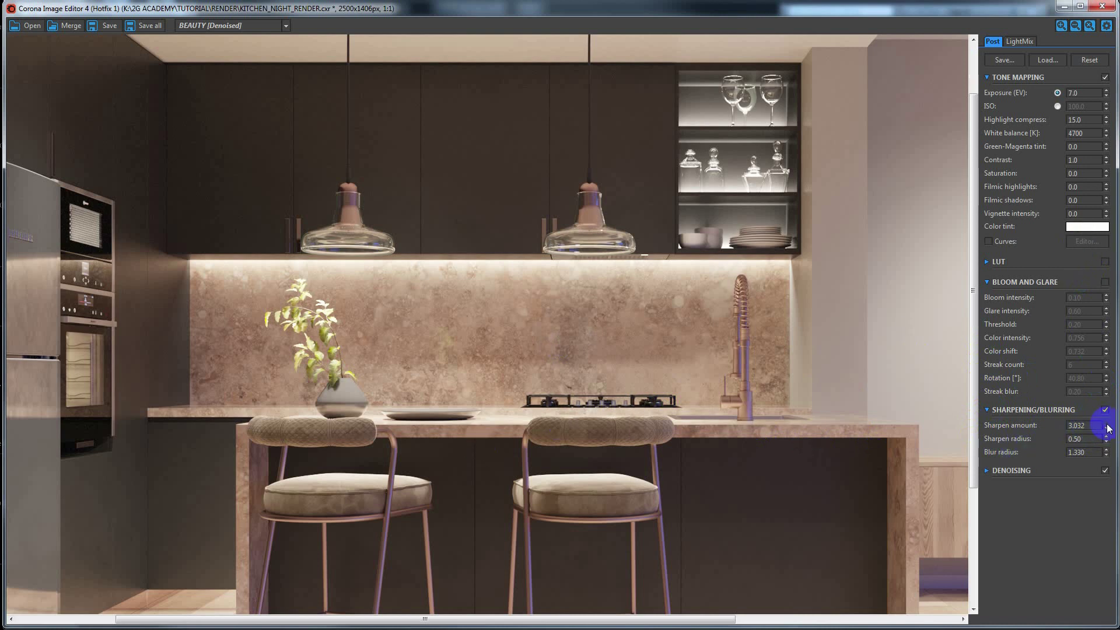
pyautogui.moveTo(1107, 428); pyautogui.dragTo(1096, 260)
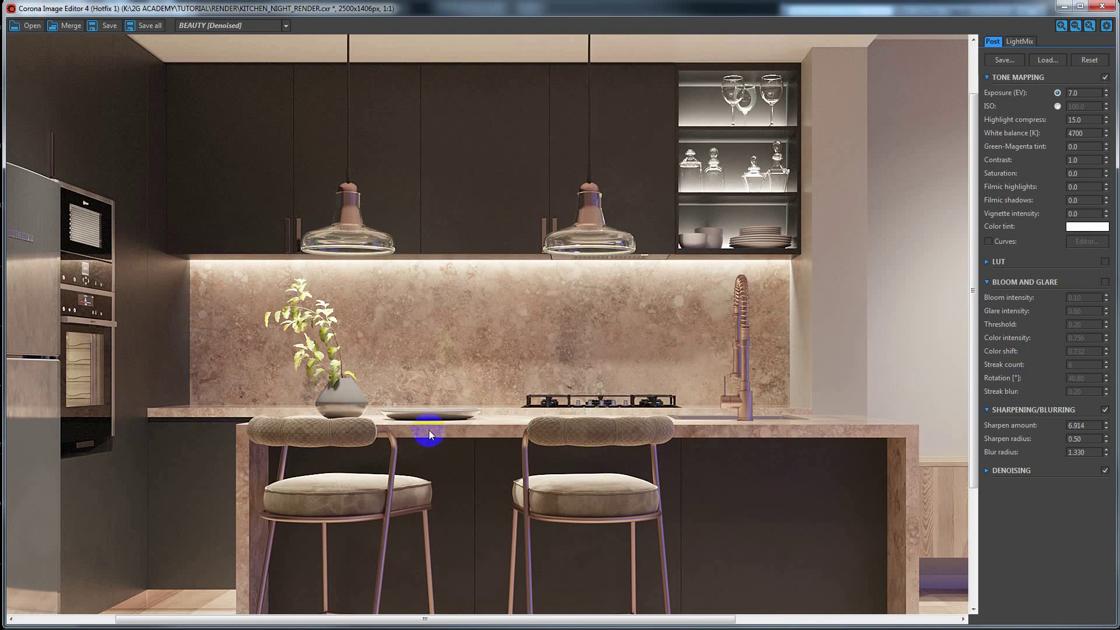
pyautogui.scroll(-1, 429, 434)
pyautogui.scroll(1, 429, 432)
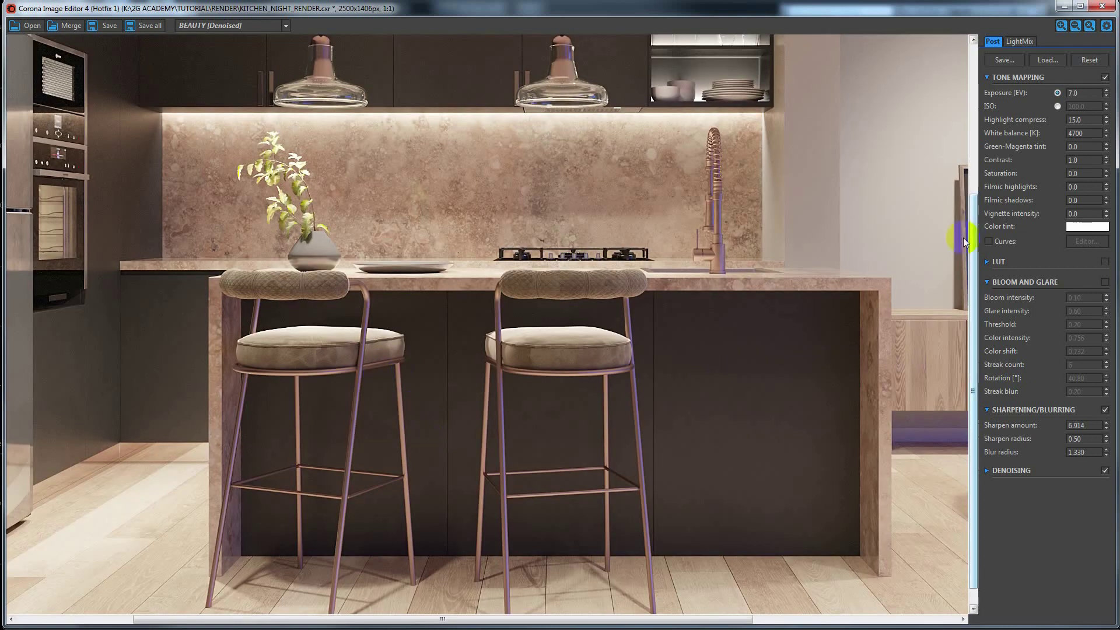
pyautogui.moveTo(971, 249)
pyautogui.mouseDown()
pyautogui.moveTo(971, 217)
pyautogui.moveTo(966, 251)
pyautogui.mouseUp()
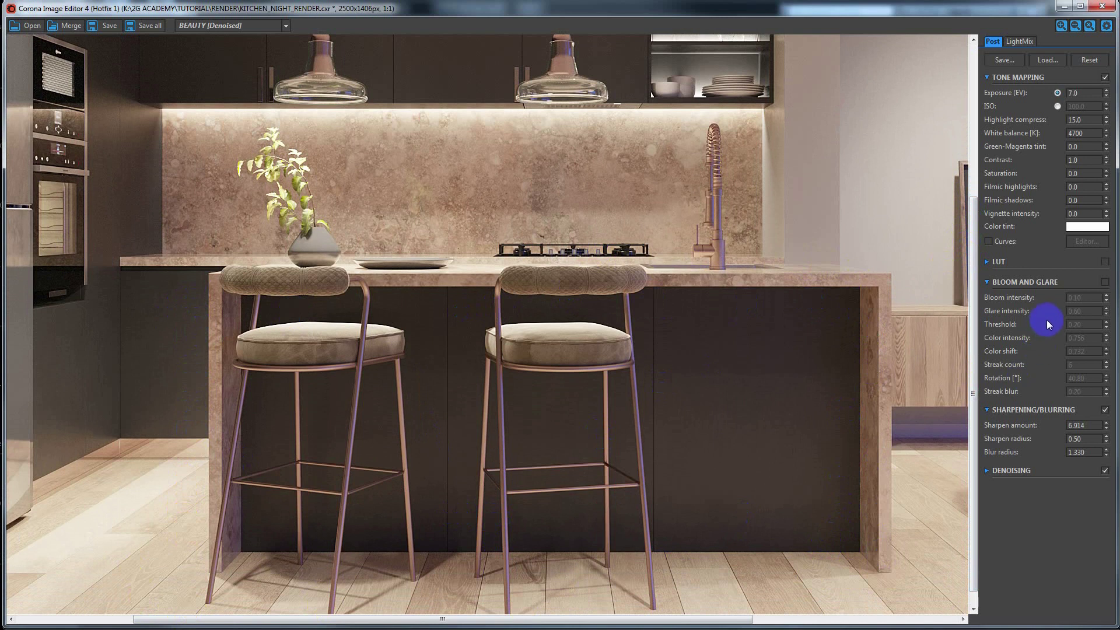
# Turn sharpening off, compare Denoise amount at 1.0, then settle it at 0.65.
pyautogui.click(1105, 410)
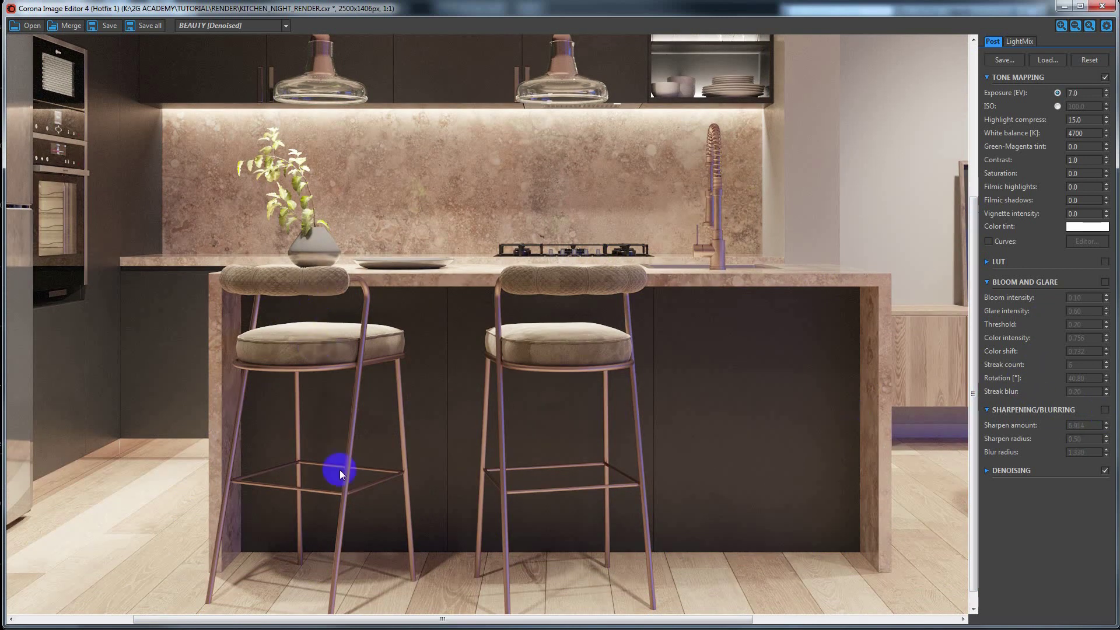
pyautogui.click(986, 471)
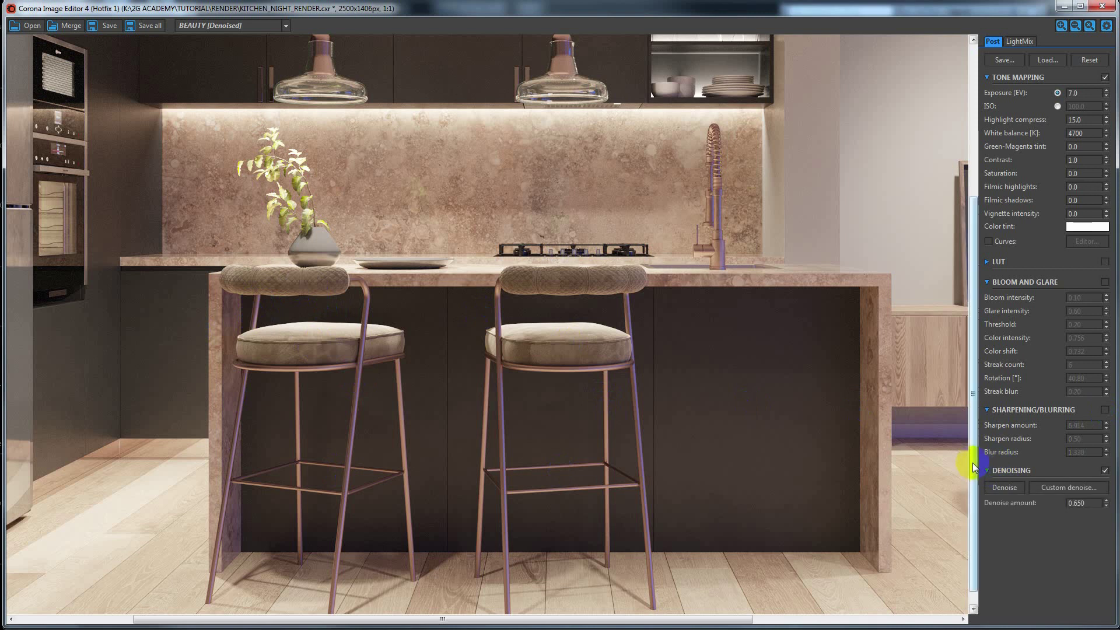
pyautogui.doubleClick(1084, 503)
pyautogui.write('1')
pyautogui.click(1083, 503)
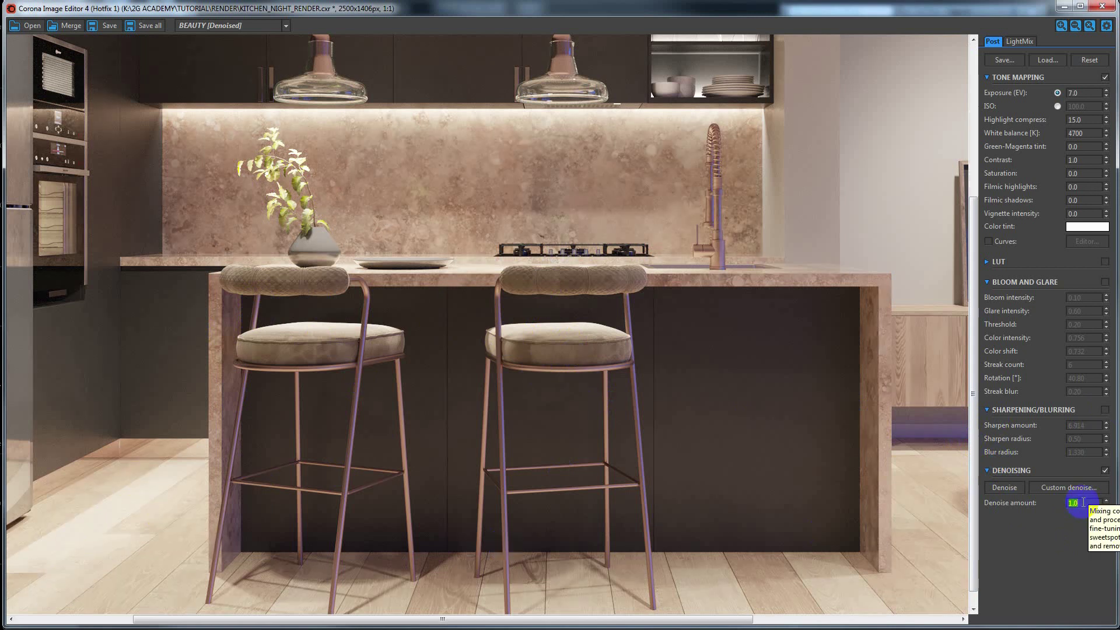
pyautogui.write('0.65')
pyautogui.press('Return')
pyautogui.click(657, 331)
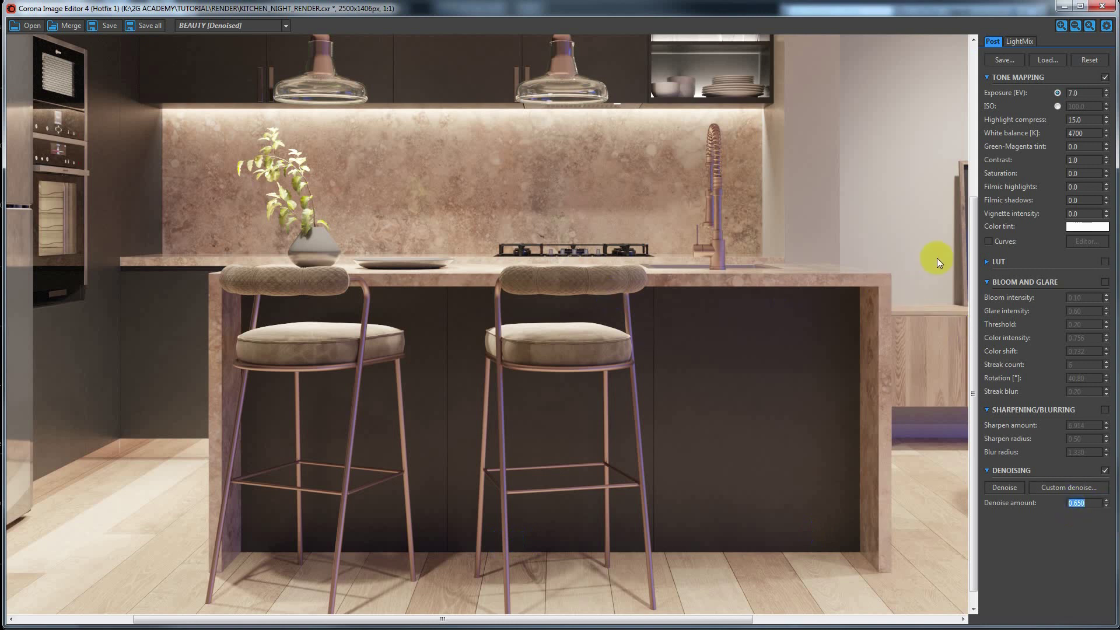
pyautogui.click(510, 204)
pyautogui.click(1021, 43)
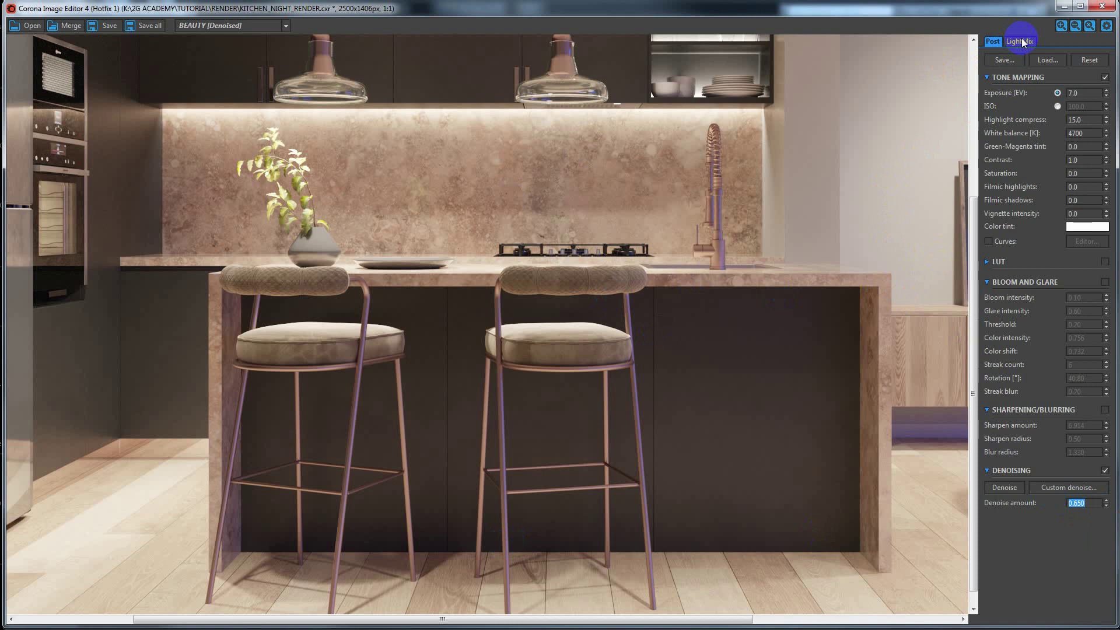